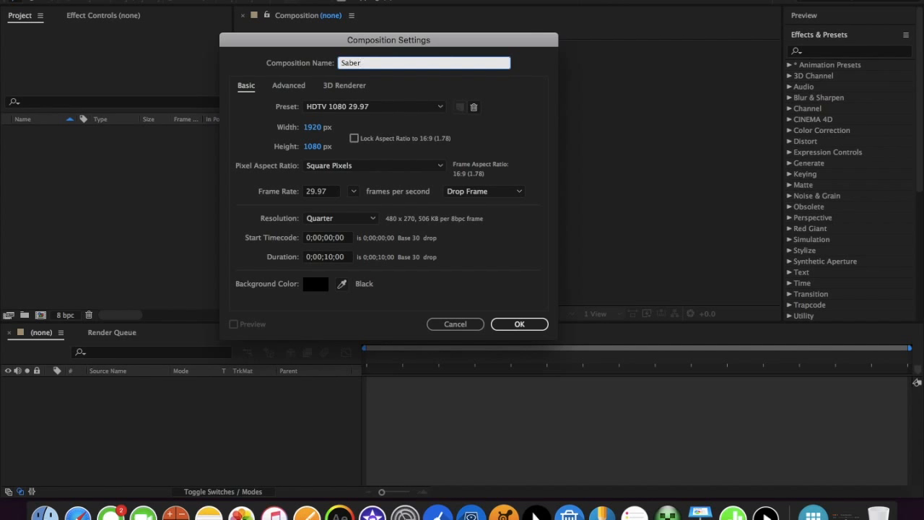
Create a 1920 x 1080 composition named Saber with the HDTV 1080 29.97 preset and a 10-second duration
click(531, 327)
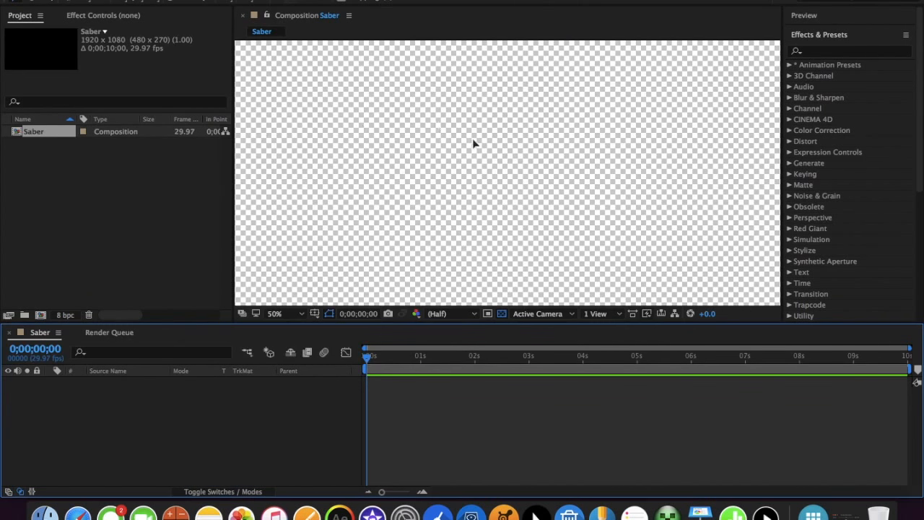
scroll(473, 139, down, 3)
scroll(473, 142, up, 2)
Toggle the composition's transparency grid off and back on
click(502, 314)
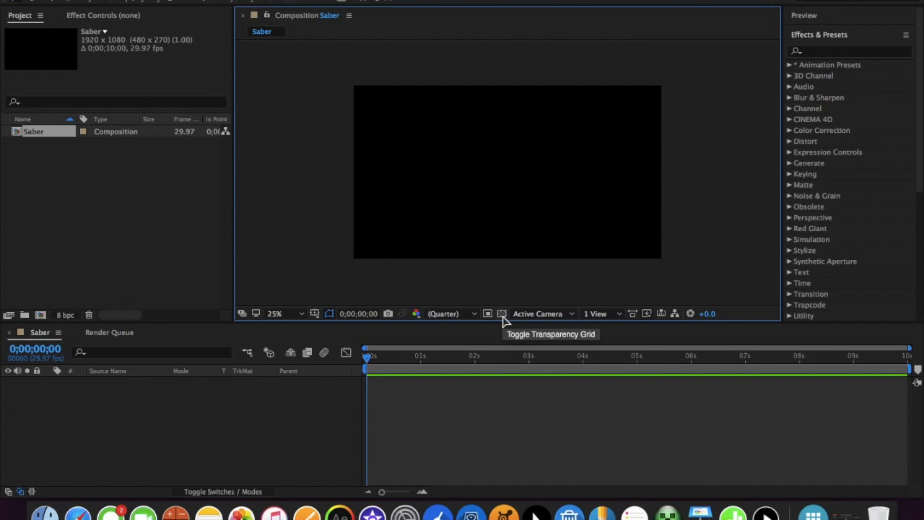
click(502, 315)
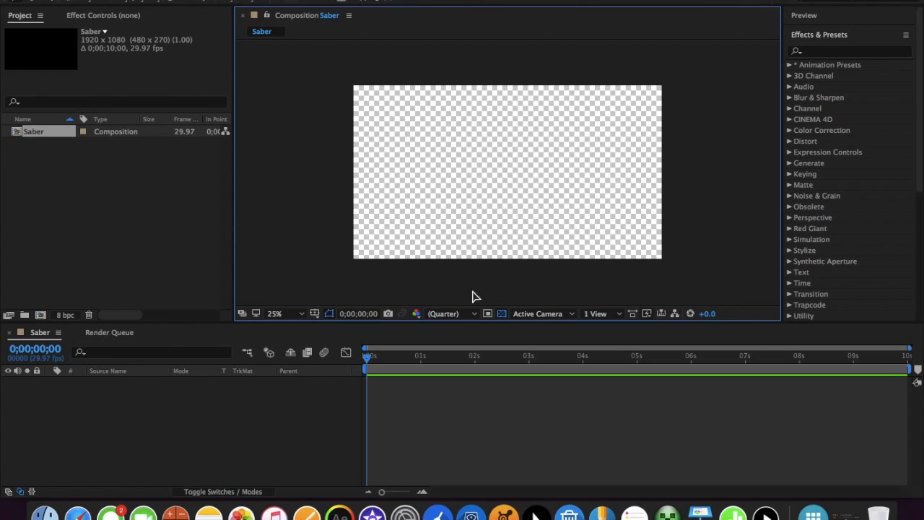
scroll(466, 280, up, 1)
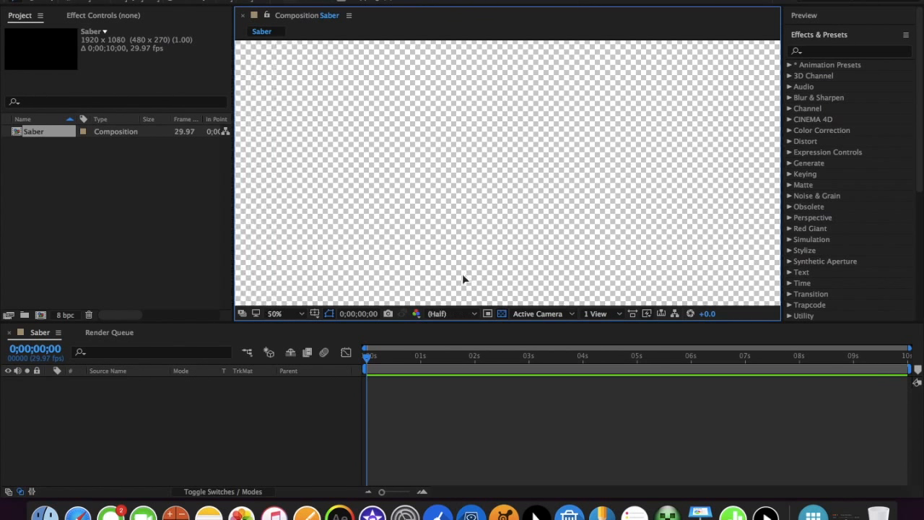
scroll(464, 280, down, 1)
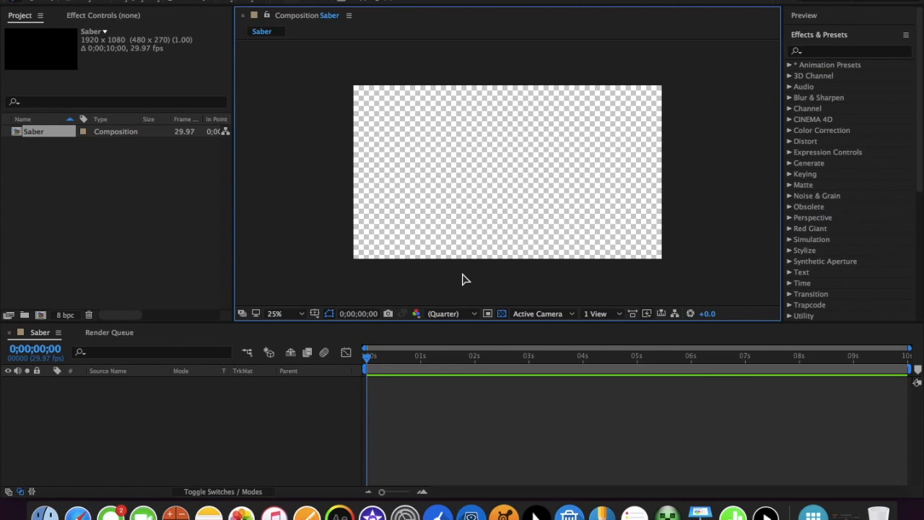
Import the movie footage into the Saber composition and scale its layer to 179% so it fills the frame
double_click(99, 187)
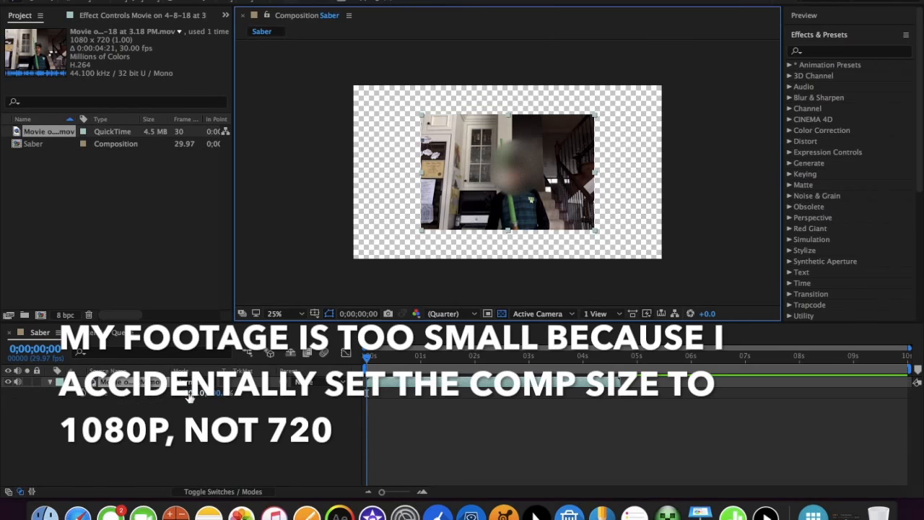
drag(190, 396, 215, 393)
click(253, 437)
mouse_move(368, 358)
mouse_down()
mouse_move(461, 363)
mouse_move(355, 364)
mouse_move(437, 355)
mouse_move(501, 371)
mouse_move(498, 363)
mouse_move(508, 368)
mouse_move(506, 390)
mouse_move(520, 396)
mouse_move(375, 364)
mouse_move(383, 368)
mouse_move(407, 367)
mouse_move(363, 354)
mouse_up()
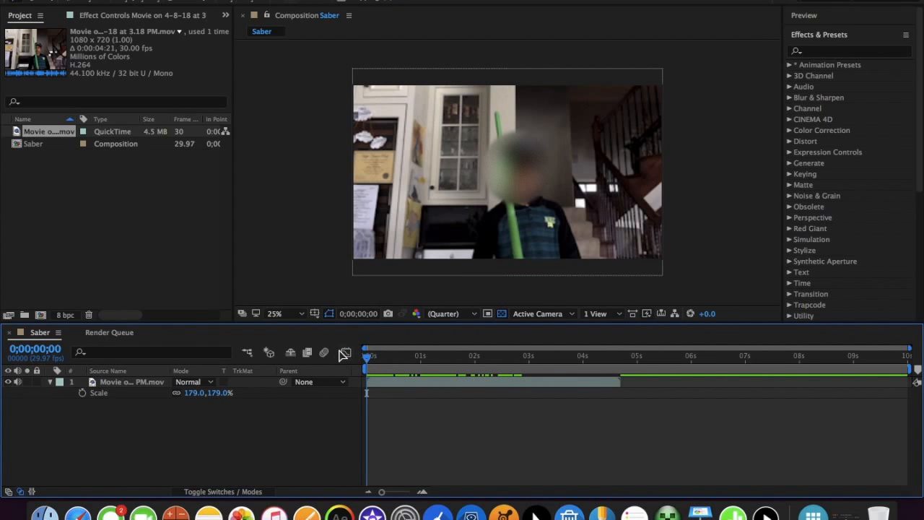
click(49, 381)
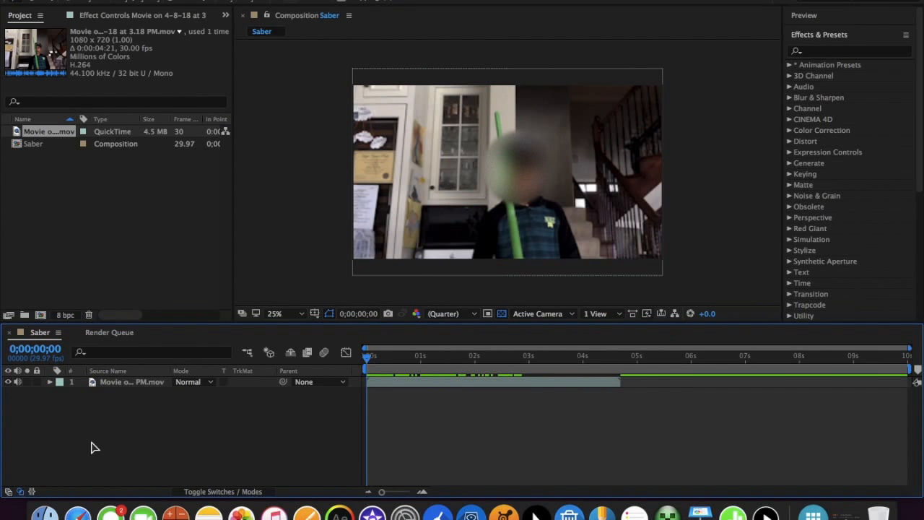
Create a black solid named saber at the full composition size
key(super+y)
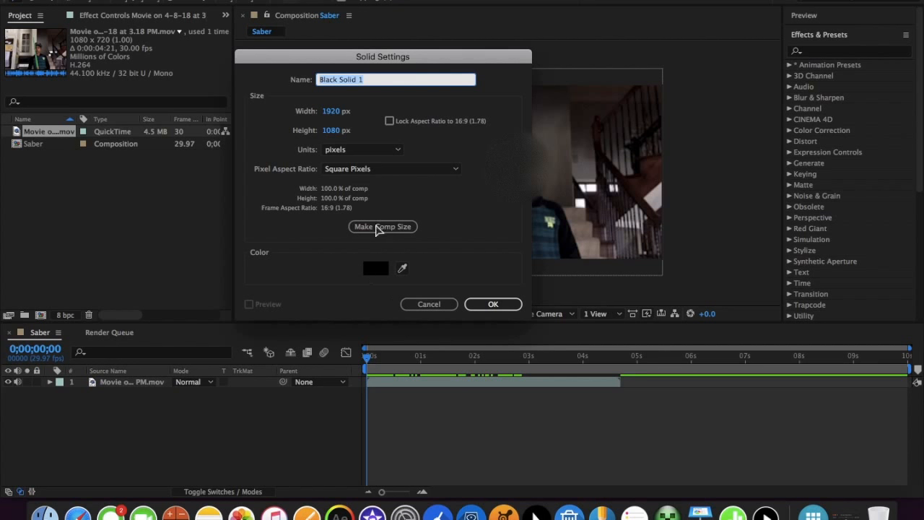
key(BackSpace)
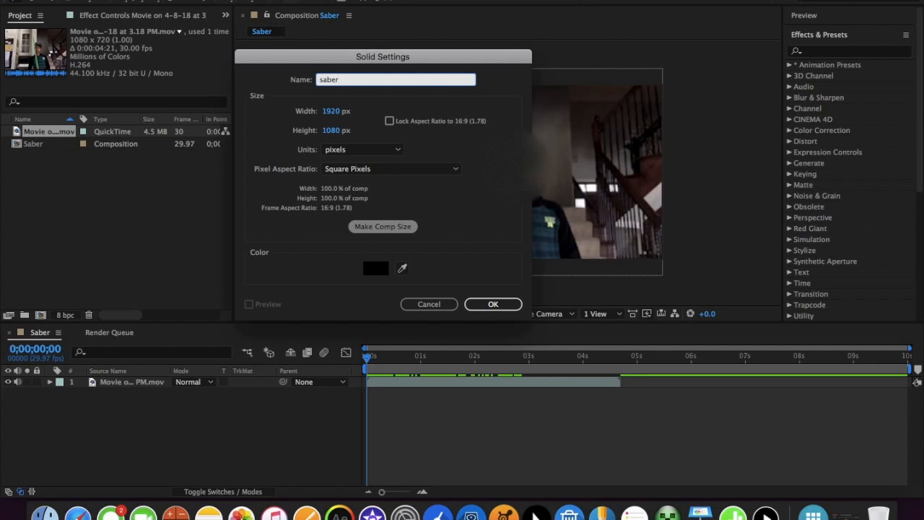
click(375, 229)
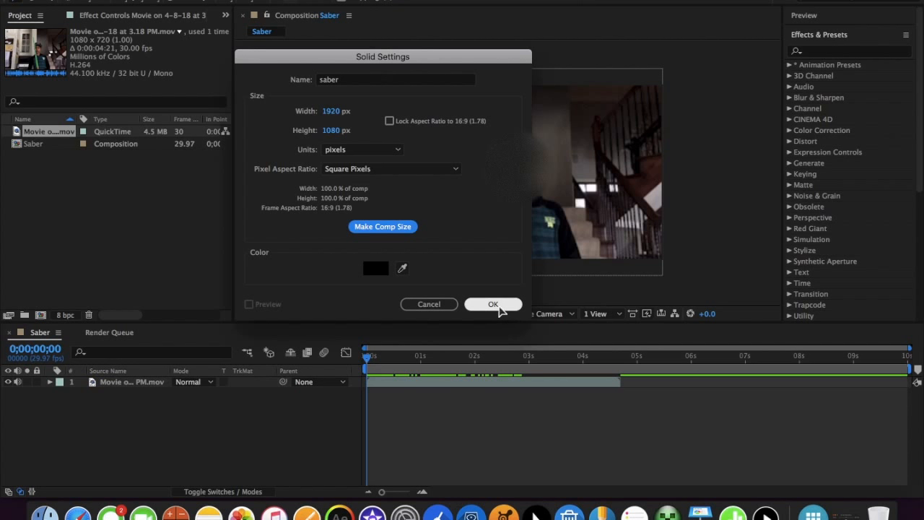
click(494, 305)
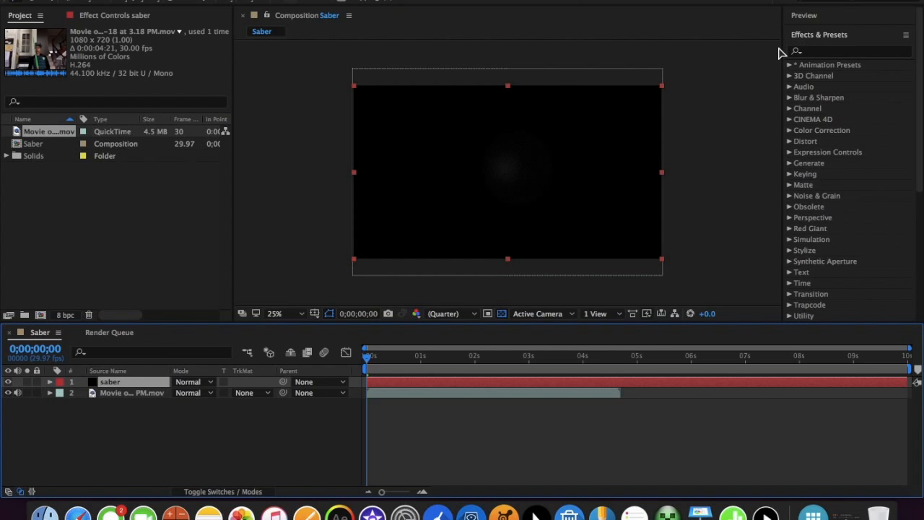
Find the Video Copilot Saber effect and apply it to the saber solid
click(822, 54)
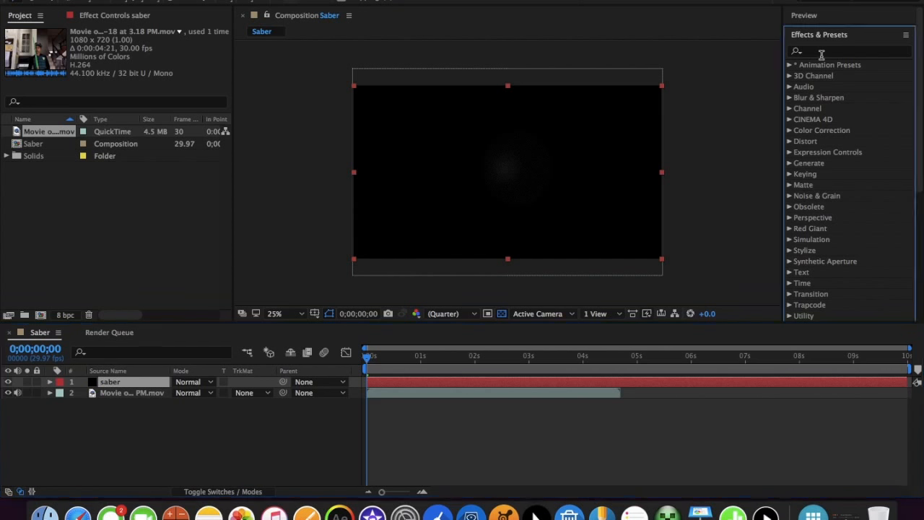
click(821, 50)
text(saber)
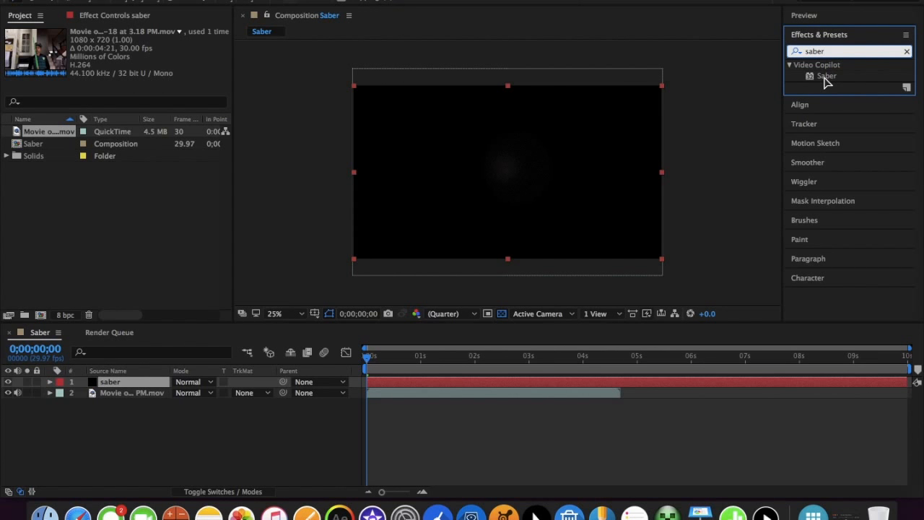
double_click(827, 76)
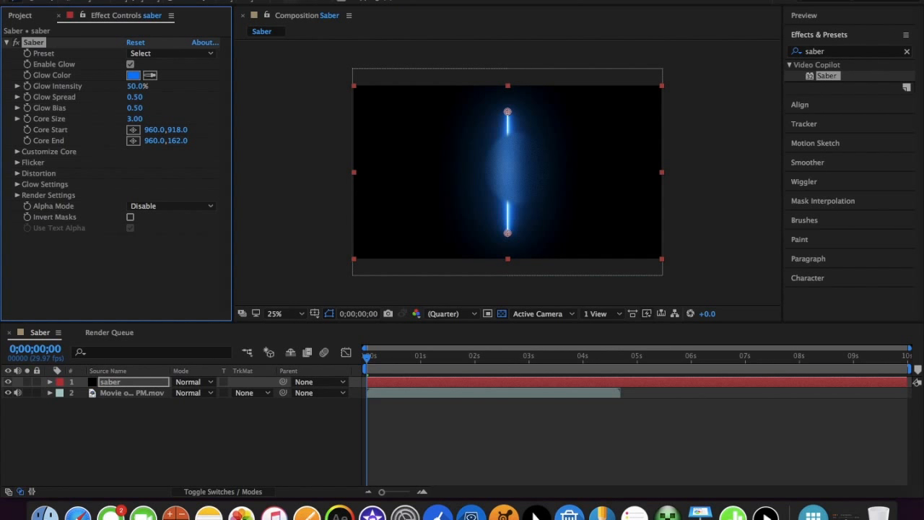
Save the project to the Desktop in After Effects project format, named with the creator's first name followed by _Saber
click(120, 0)
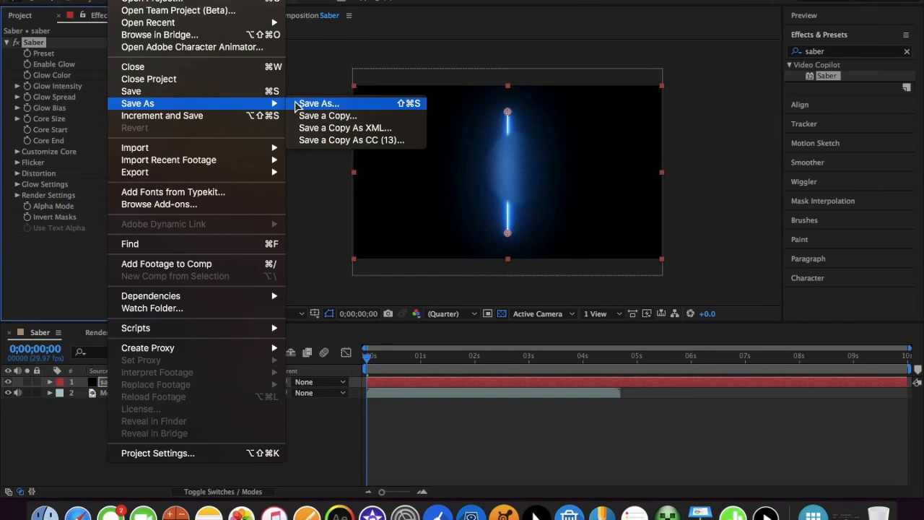
click(296, 107)
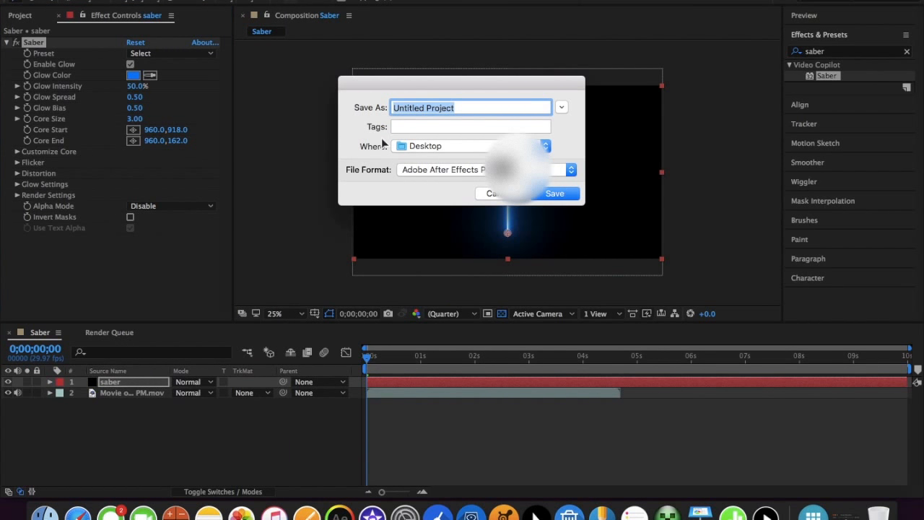
key(BackSpace)
text(Devan_Saber)
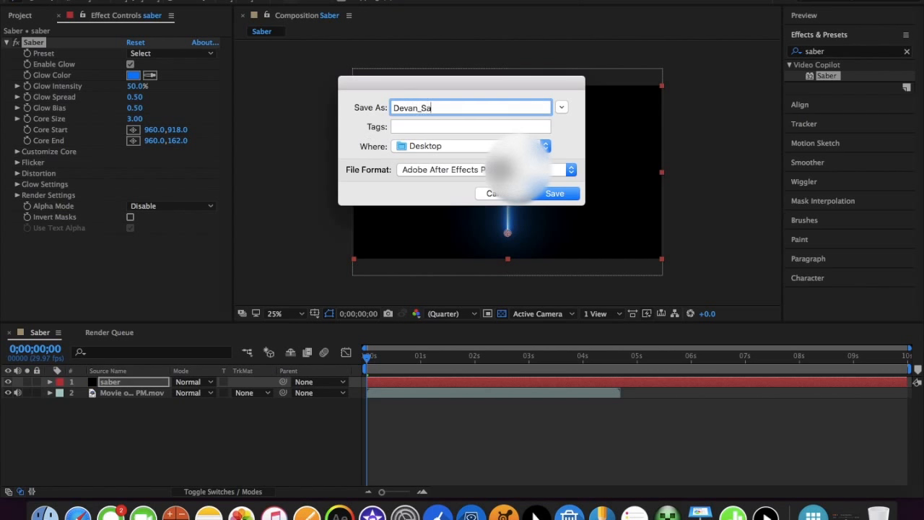
click(440, 171)
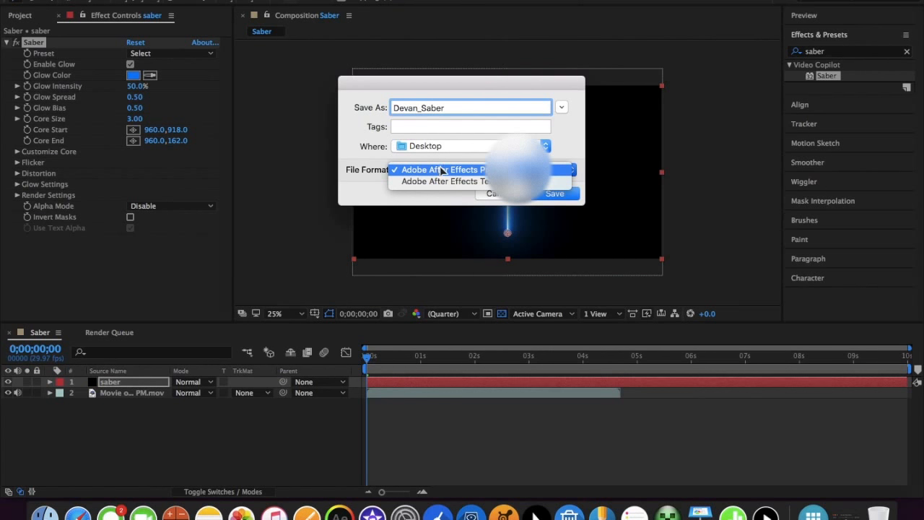
click(440, 171)
click(438, 174)
click(565, 194)
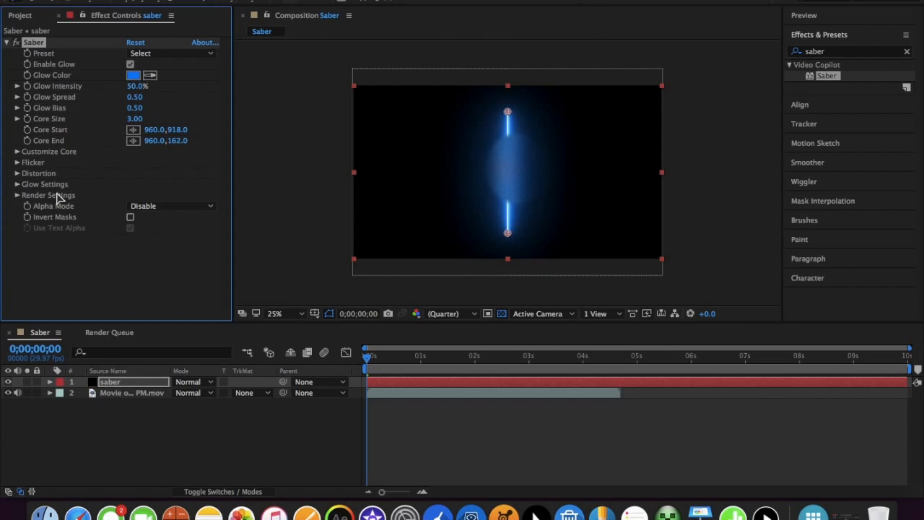
Set the saber layer's blending mode to Screen
click(194, 382)
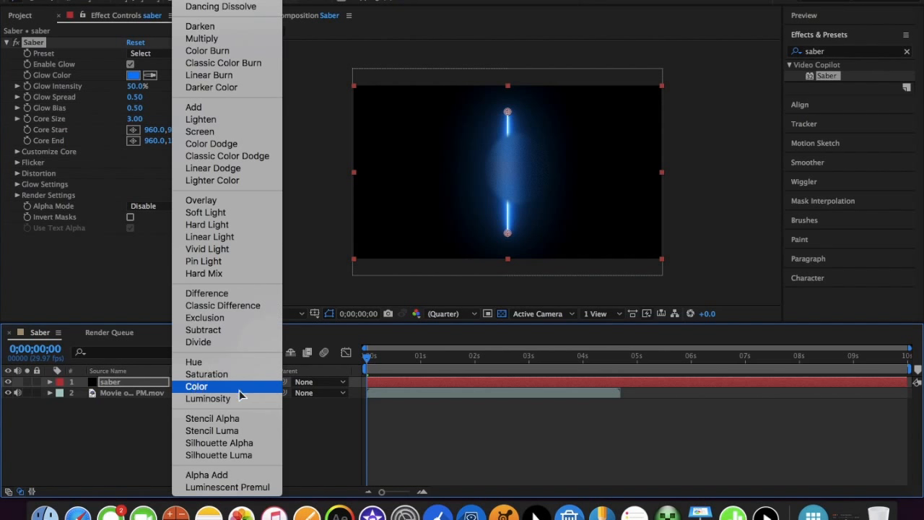
key(s)
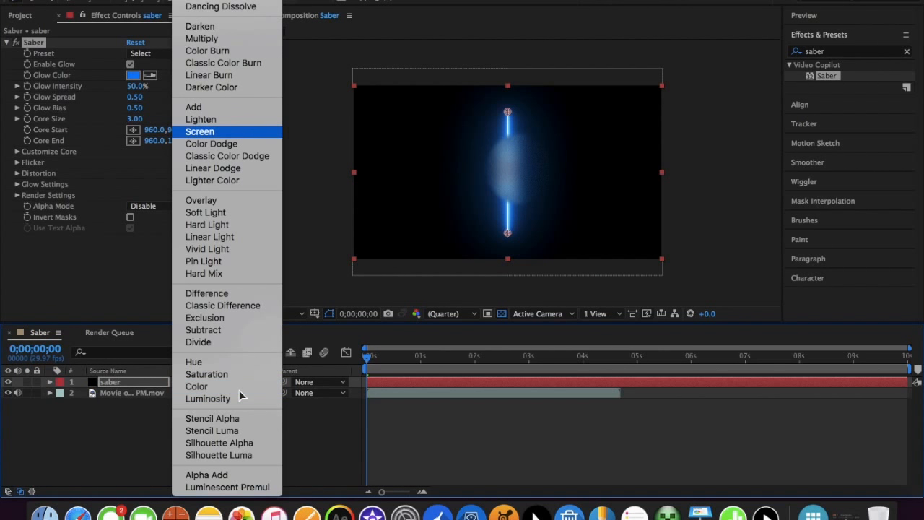
click(226, 134)
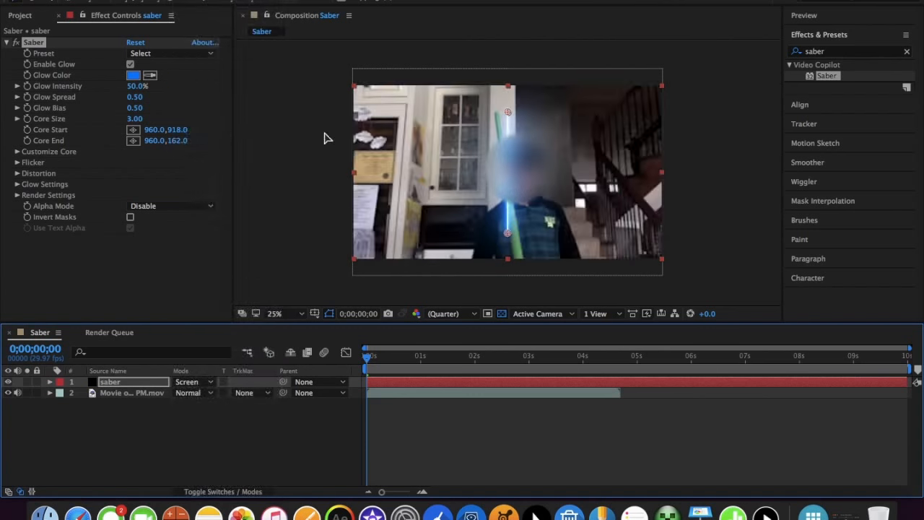
Align the saber beam with the green stick, placing Core Start at about 1028, 1110 and Core End at about 888, 166
mouse_move(507, 112)
mouse_down()
mouse_move(497, 107)
mouse_move(497, 121)
mouse_move(497, 112)
mouse_up()
mouse_move(507, 236)
mouse_down()
mouse_move(519, 262)
mouse_move(540, 268)
mouse_move(479, 203)
mouse_move(492, 232)
mouse_up()
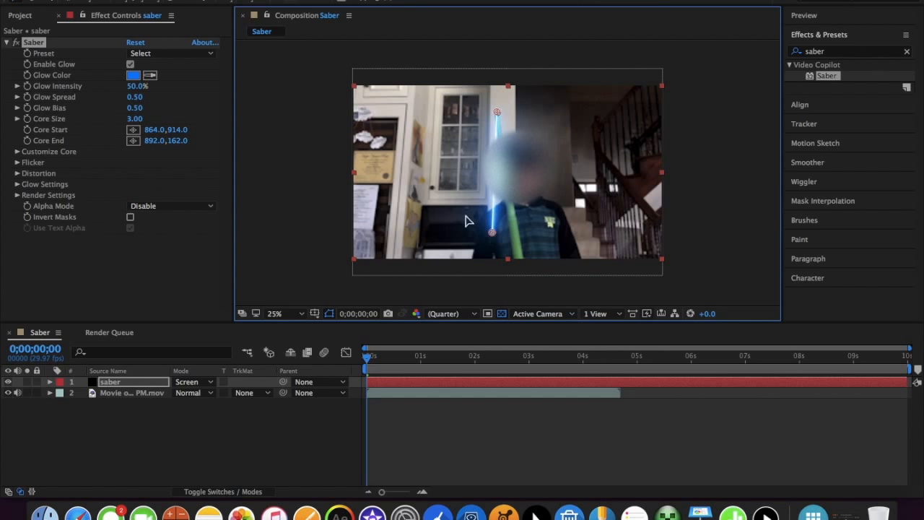
drag(492, 231, 519, 264)
mouse_move(497, 108)
mouse_down()
mouse_move(489, 165)
mouse_move(498, 106)
mouse_move(496, 112)
mouse_up()
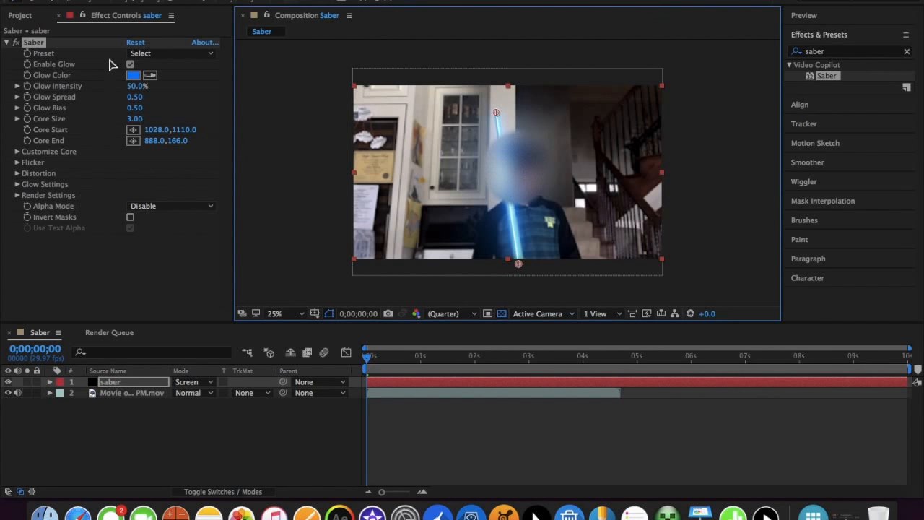
Try the Electric, Energy and Fog presets on the Saber effect, then return to Energy
click(148, 54)
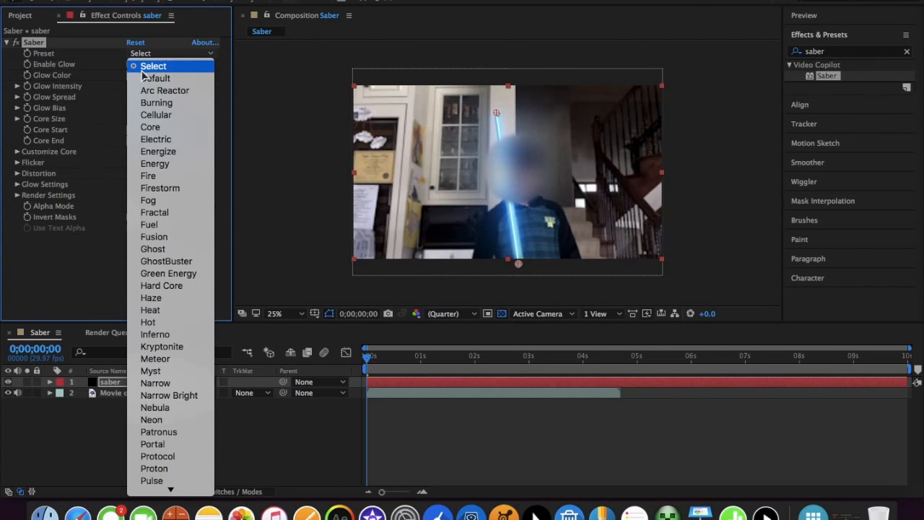
click(150, 142)
click(150, 54)
click(159, 164)
click(163, 58)
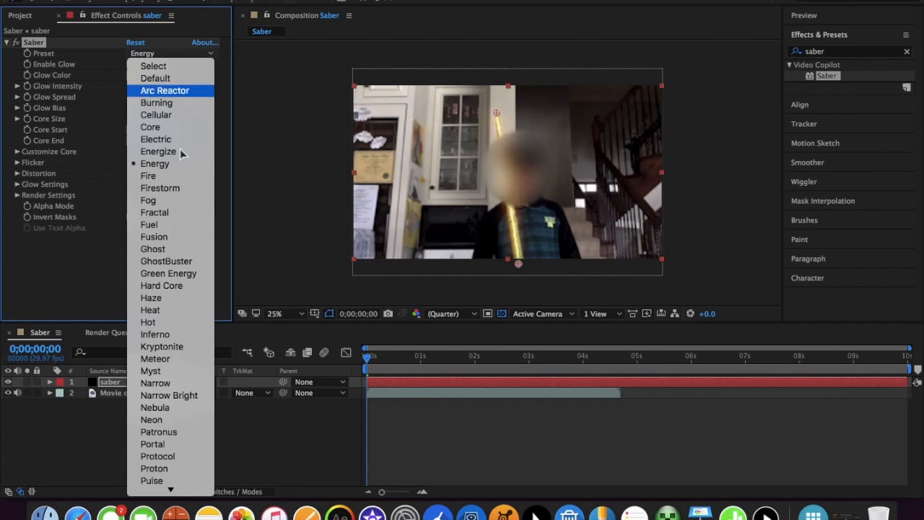
click(177, 55)
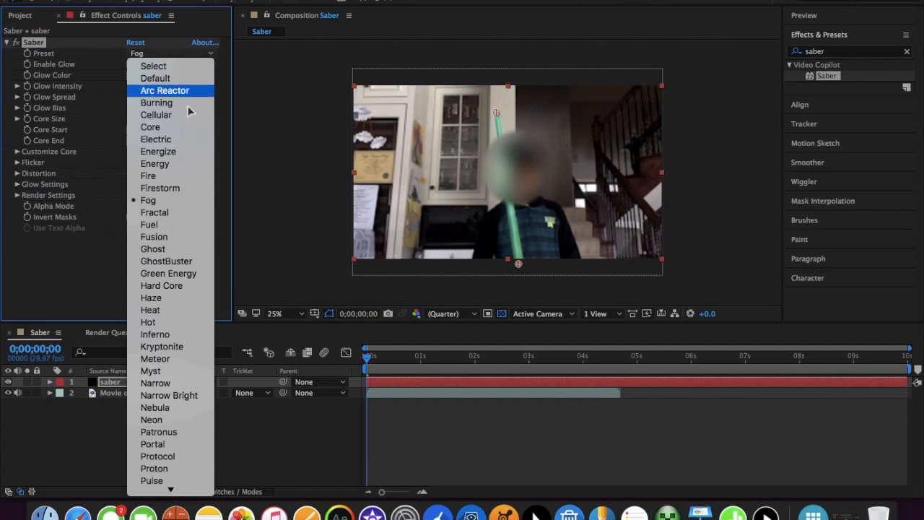
click(182, 165)
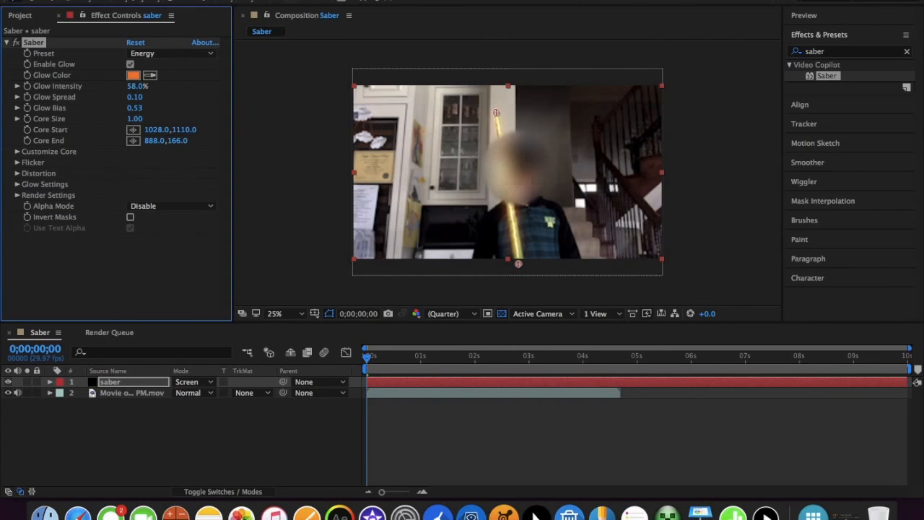
Examine the glow of the Energy preset on the saber blade close up and in the full frame
key(period)
key(period)
key(period)
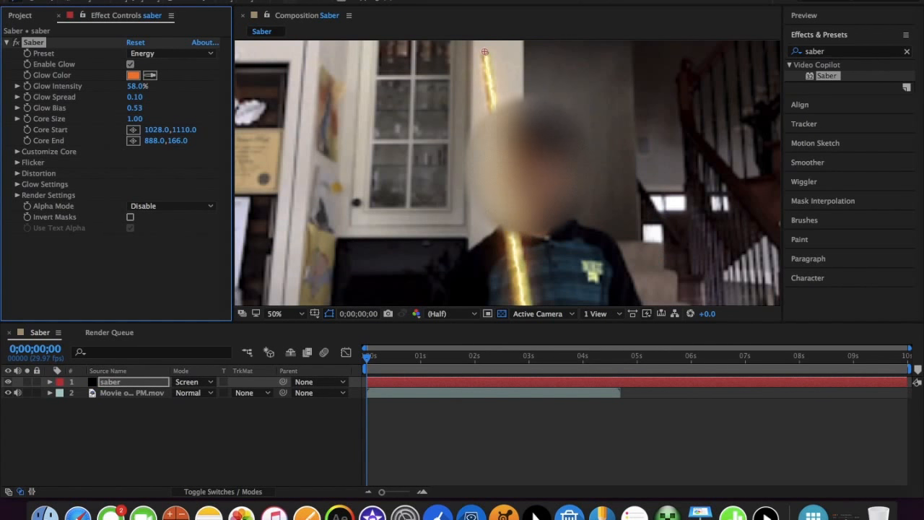
key(comma)
key(period)
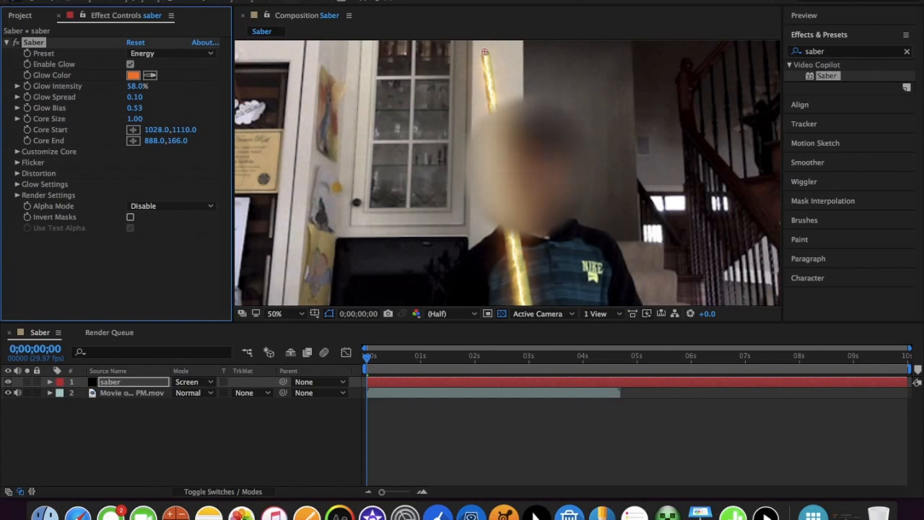
key(comma)
key(comma)
key(period)
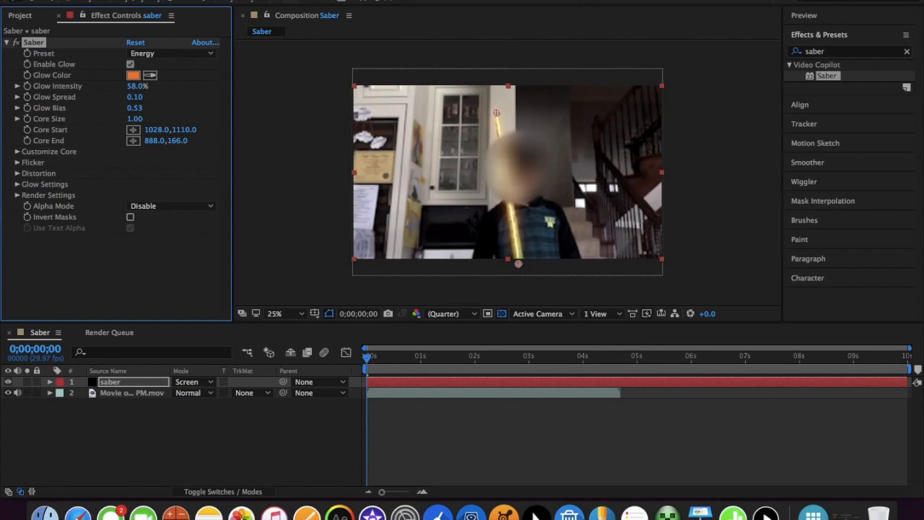
key(period)
key(comma)
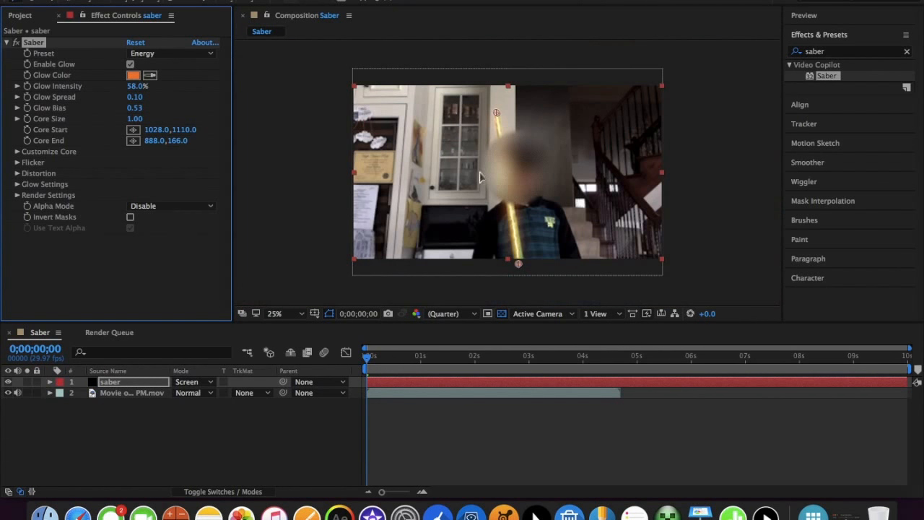
Try the Neon preset on the Saber effect, then set the preset to Fuel
click(196, 55)
click(151, 419)
click(143, 55)
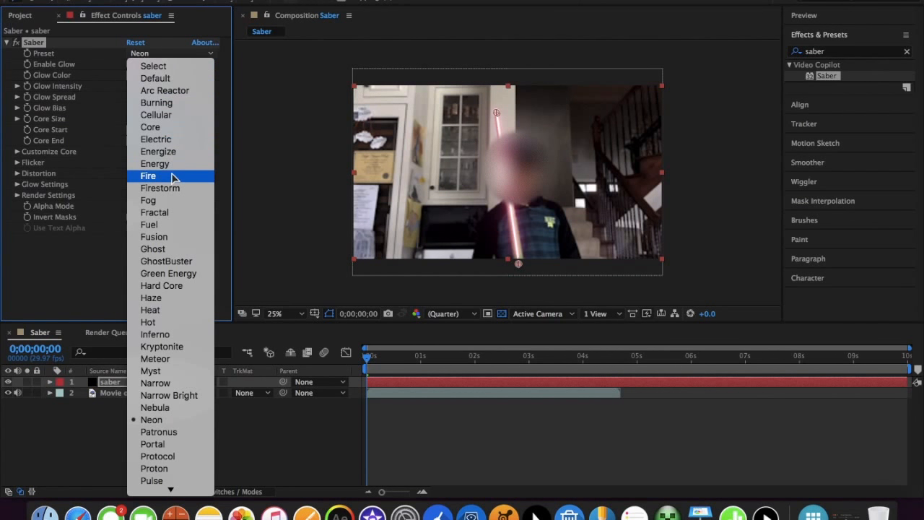
click(177, 226)
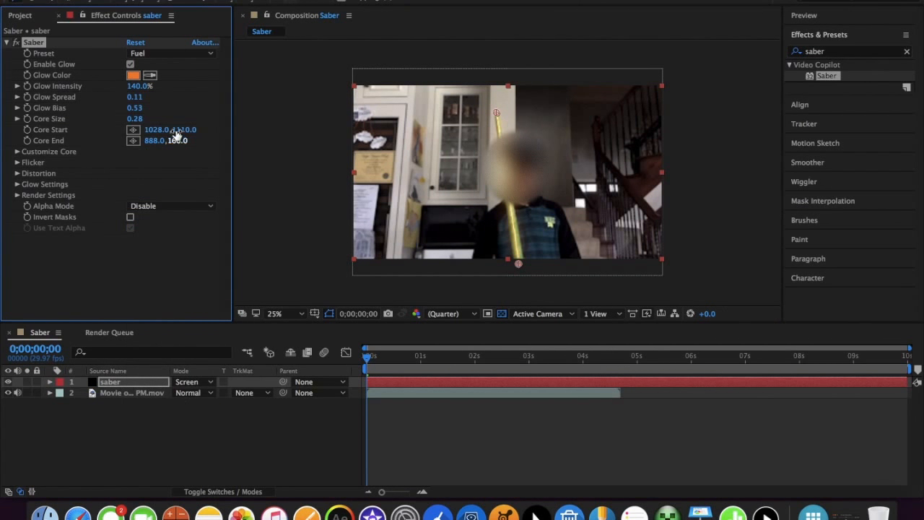
Set the Saber preset to Default and shift the beam's lower end so Core Start is at about 1040, 1110
click(143, 56)
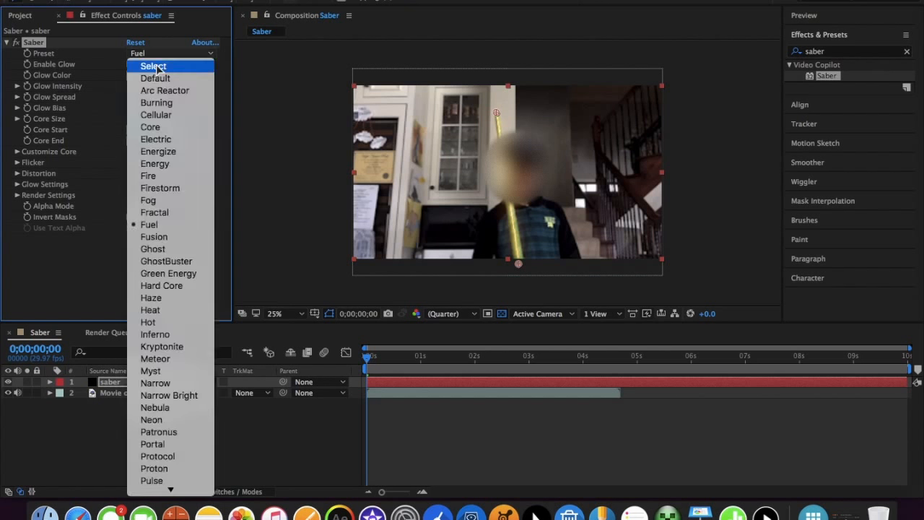
click(156, 78)
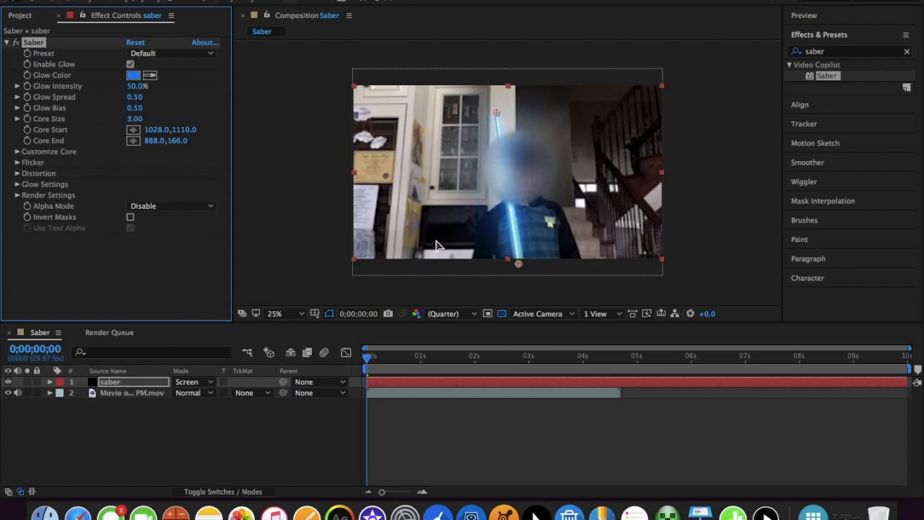
drag(518, 265, 521, 264)
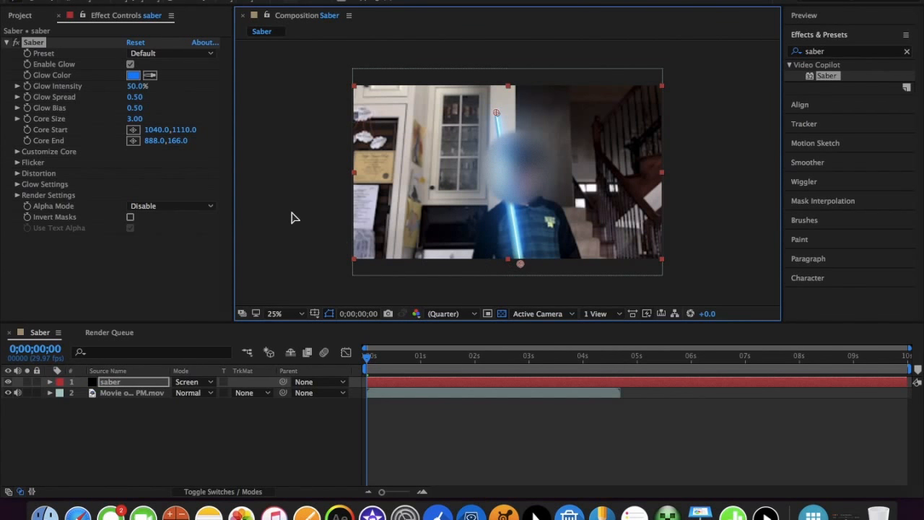
Try the Energy preset on the Saber effect, then undo the preset change
click(181, 52)
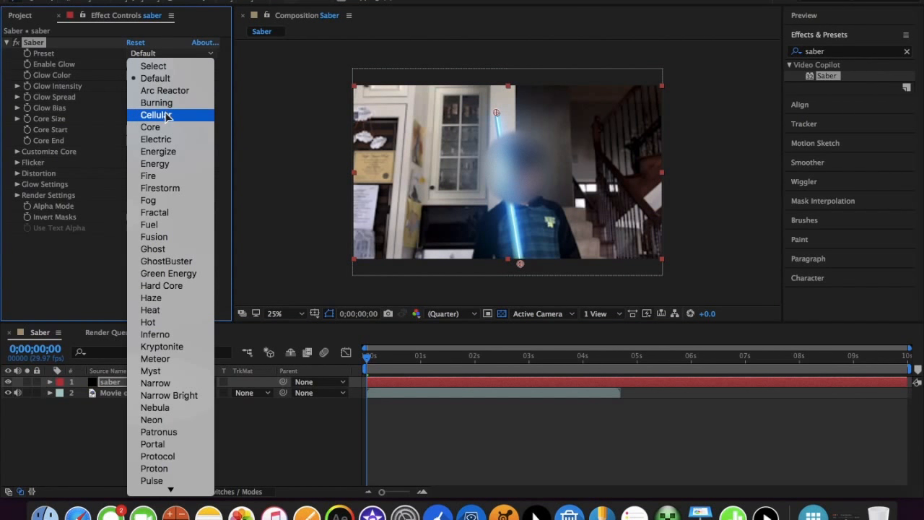
click(179, 169)
key(super+z)
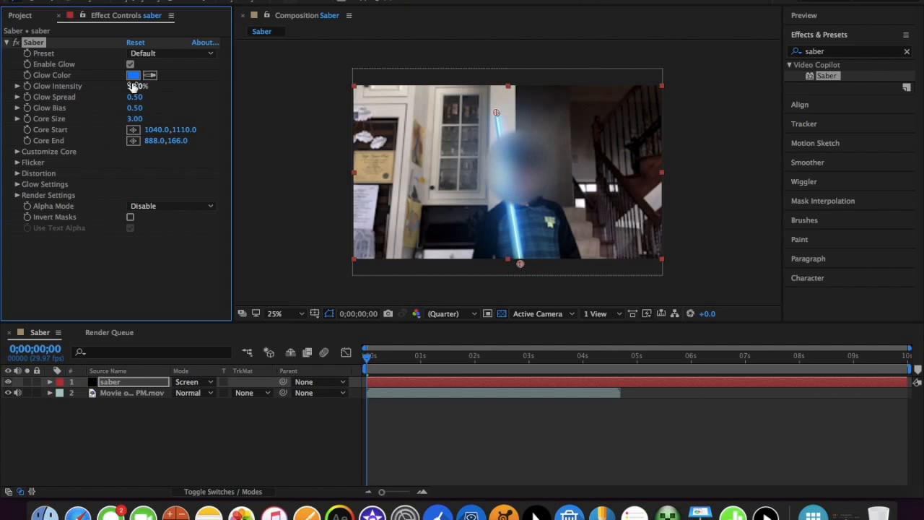
Open the Saber effect's Glow Color for editing and enter the green hex value 38D271
click(132, 75)
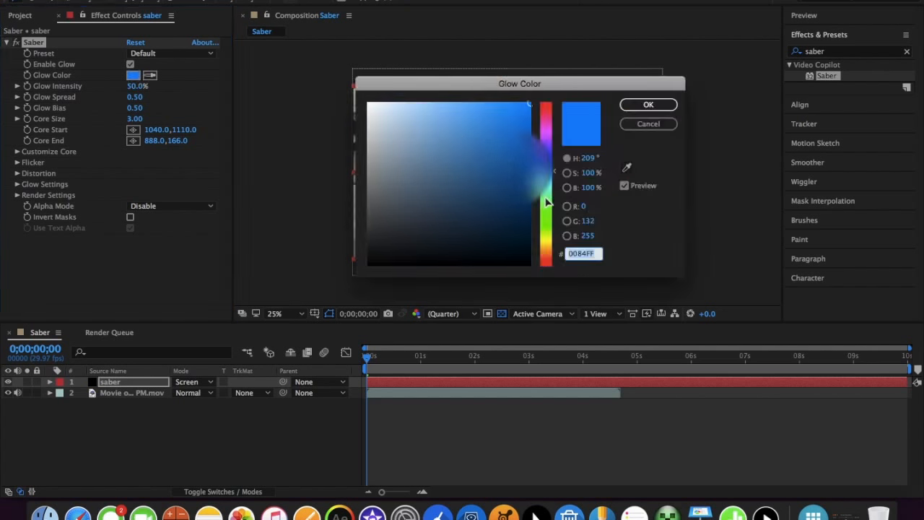
drag(547, 204, 552, 168)
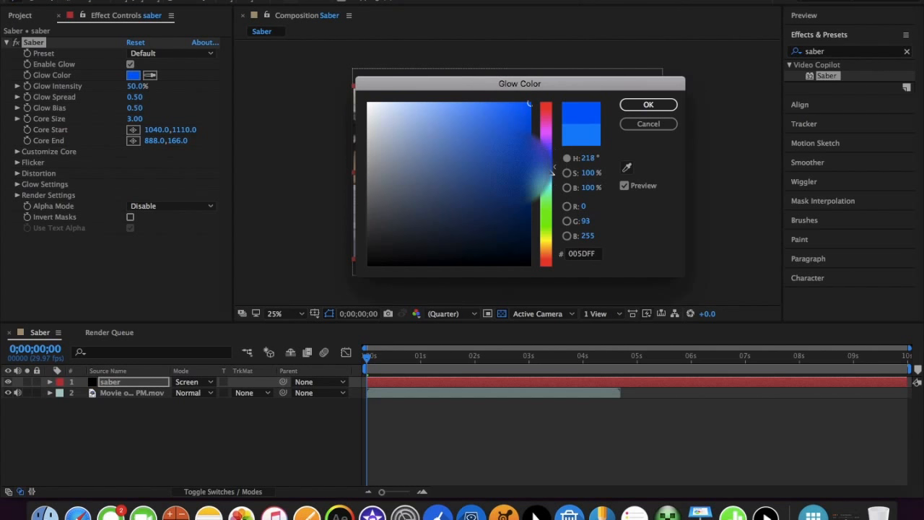
click(590, 254)
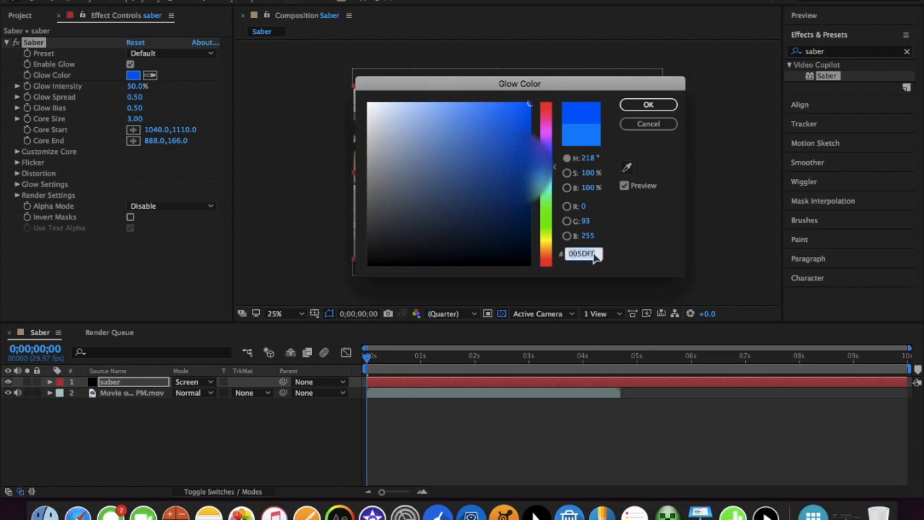
text(38D)
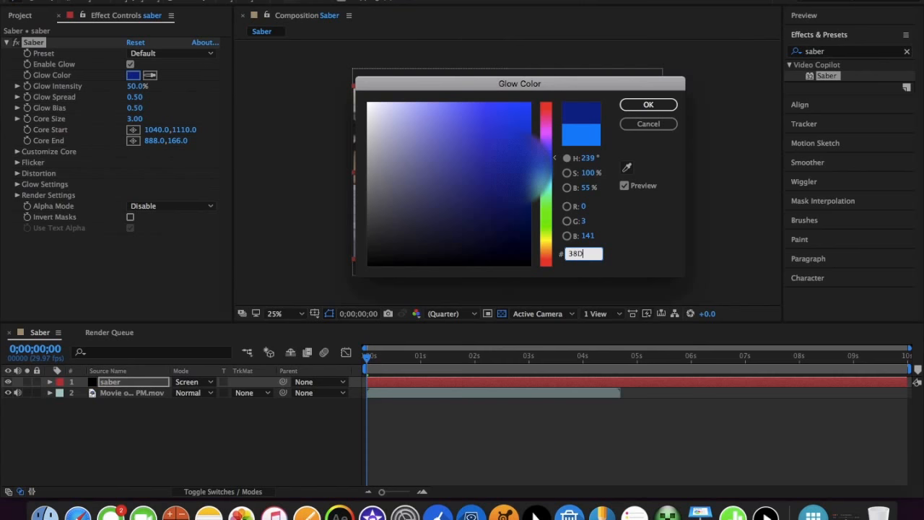
text(271)
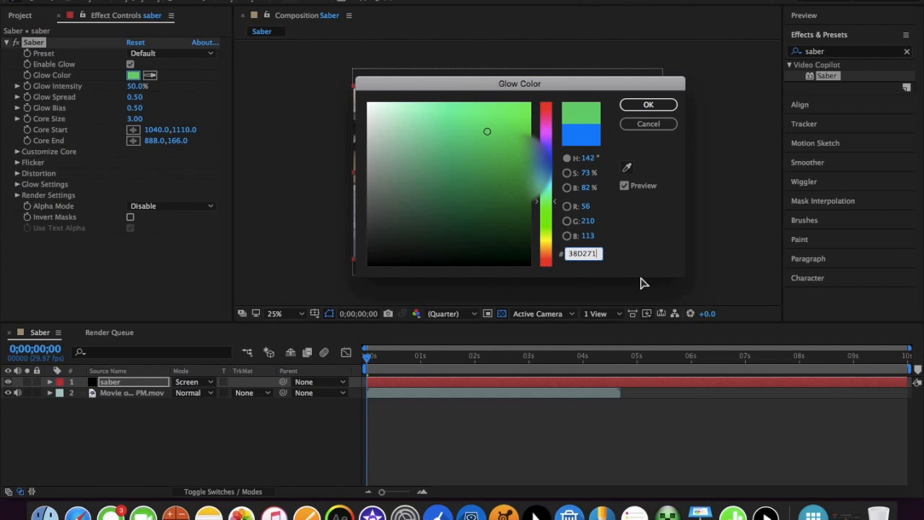
Try the blue hex value 0F84EF and the red F00000 as the glow color
double_click(586, 254)
text(0F84EF)
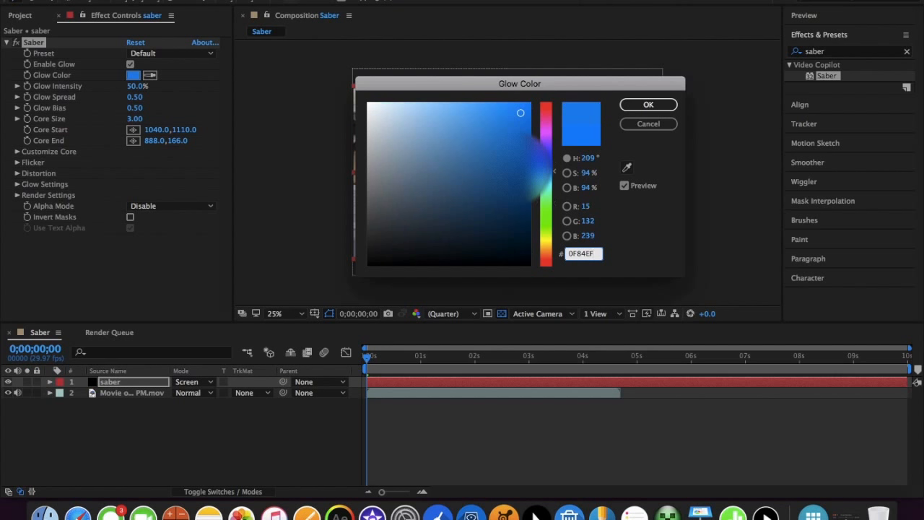
key(BackSpace)
key(BackSpace)
key(BackSpace)
key(BackSpace)
key(BackSpace)
key(BackSpace)
text(F0000)
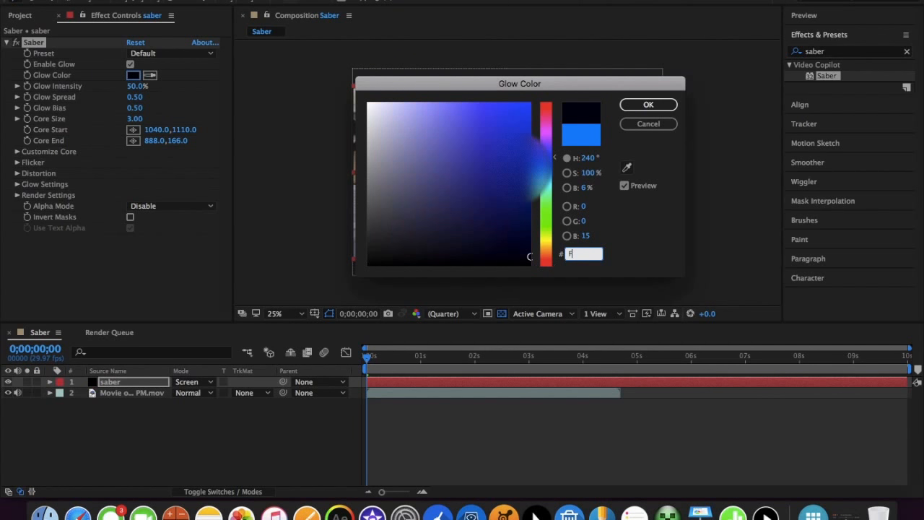
key(BackSpace)
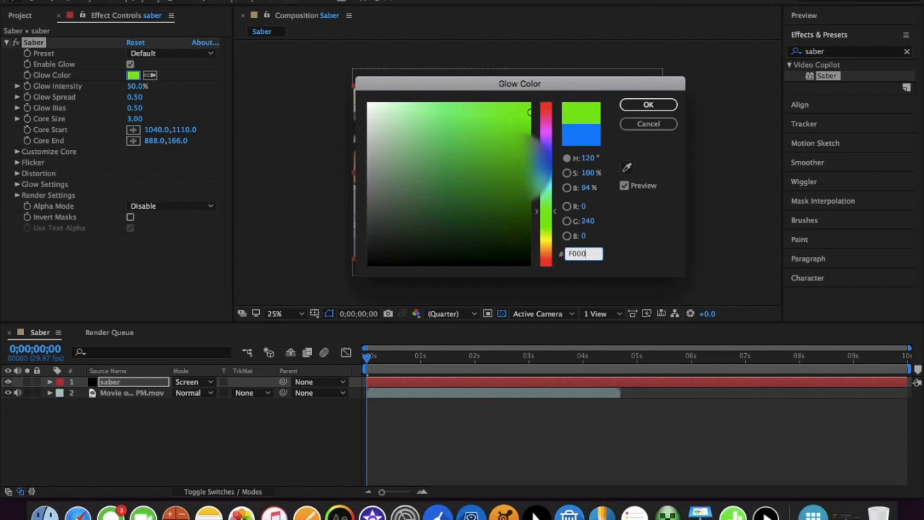
text(00)
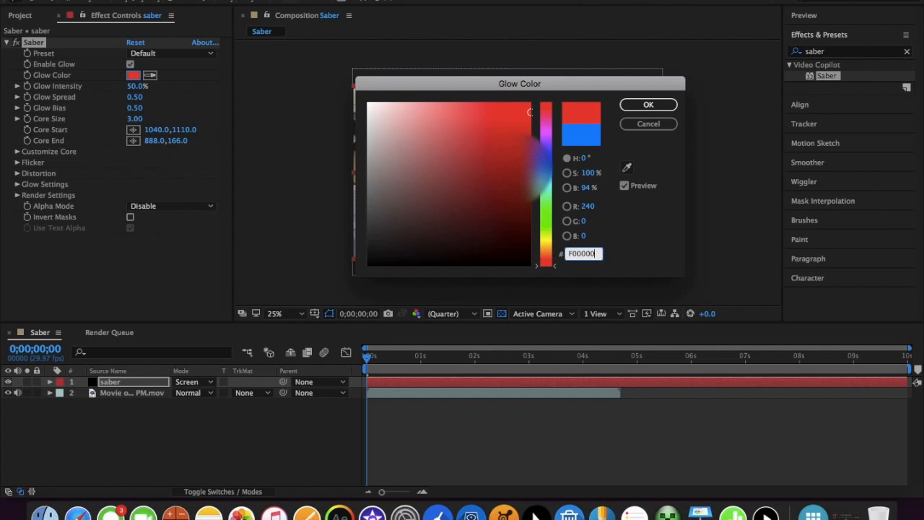
Set the glow color back to green with hex 38D271 and apply it
key(BackSpace)
key(BackSpace)
key(BackSpace)
key(BackSpace)
key(BackSpace)
key(BackSpace)
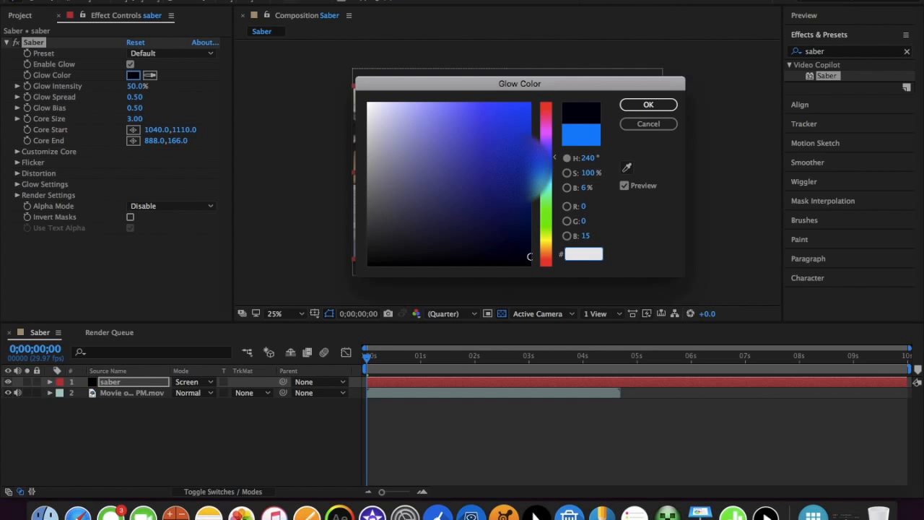
text(38D271)
key(Return)
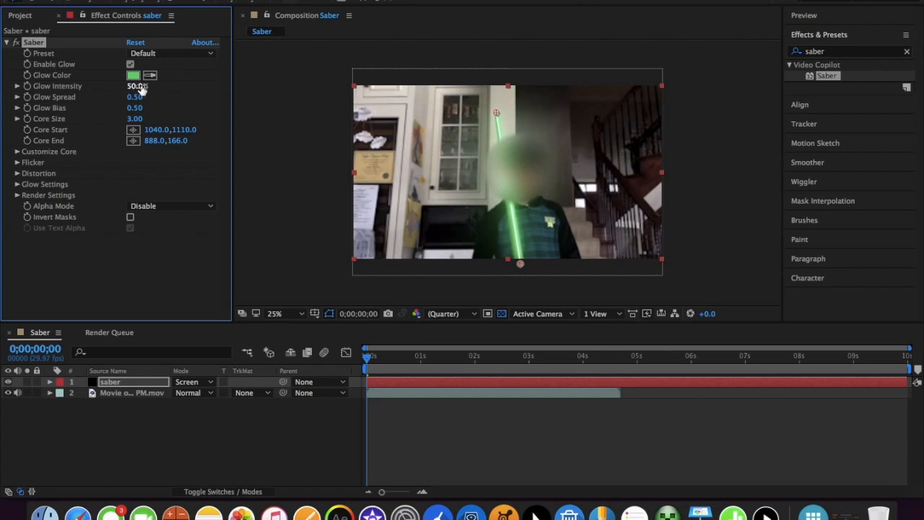
Raise the Saber effect's Glow Intensity to 81% while viewing the blade close up
key(period)
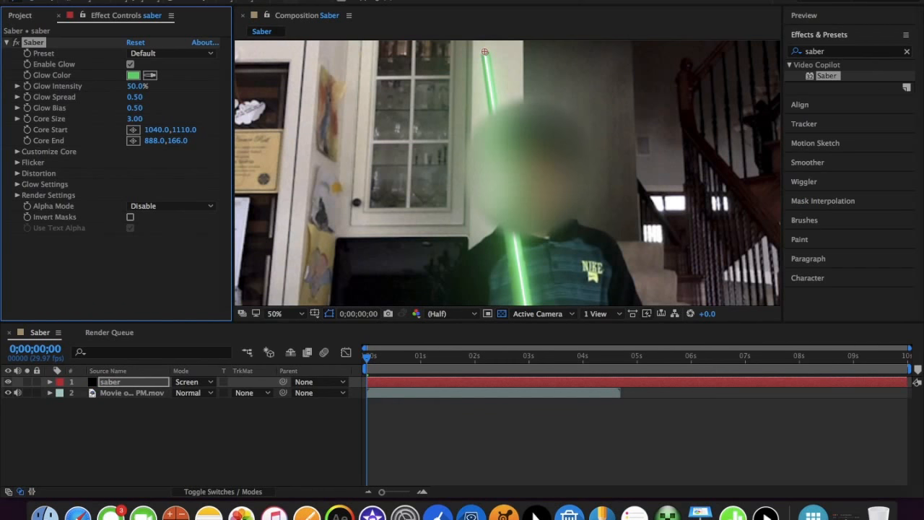
key(space)
mouse_move(512, 213)
mouse_down()
mouse_move(501, 219)
mouse_move(545, 156)
mouse_move(517, 223)
mouse_up()
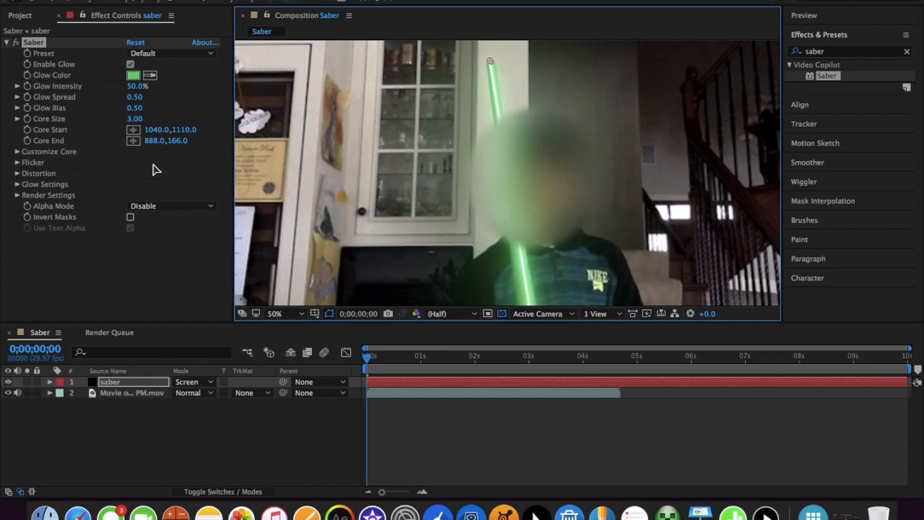
mouse_move(135, 86)
mouse_down()
mouse_move(168, 87)
mouse_move(152, 86)
mouse_up()
Move the beam's lower end further below the frame, placing Core Start at about 1040, 1134
scroll(499, 245, down, 2)
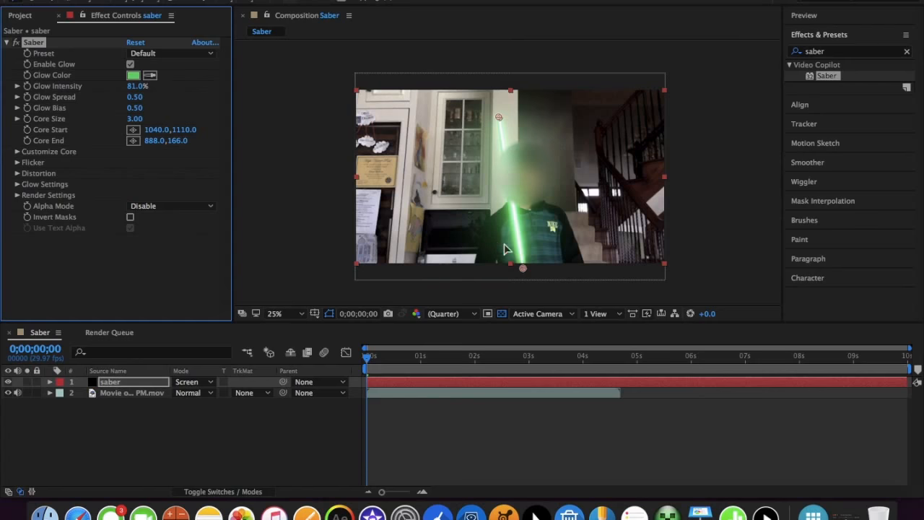
click(524, 268)
drag(524, 268, 523, 272)
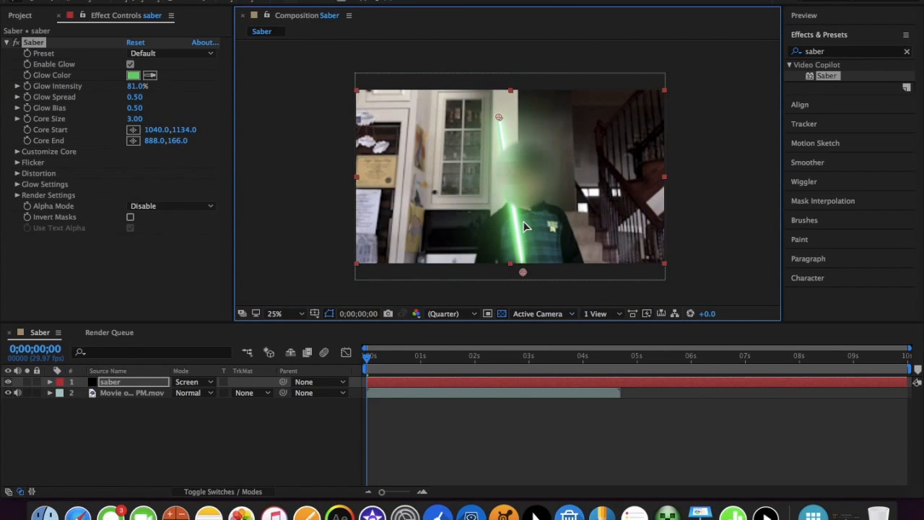
Thicken the saber blade by setting Core Size to 8.00 and check it in the full frame
scroll(526, 228, up, 2)
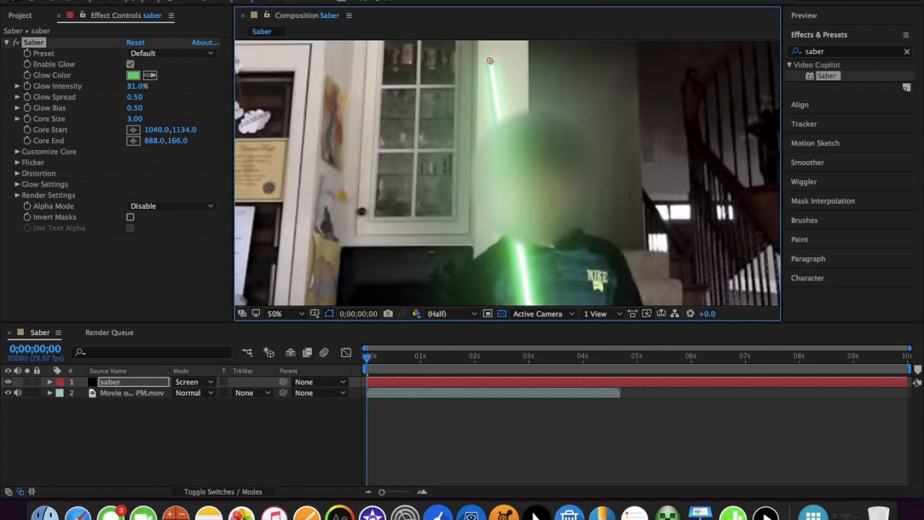
drag(128, 121, 155, 127)
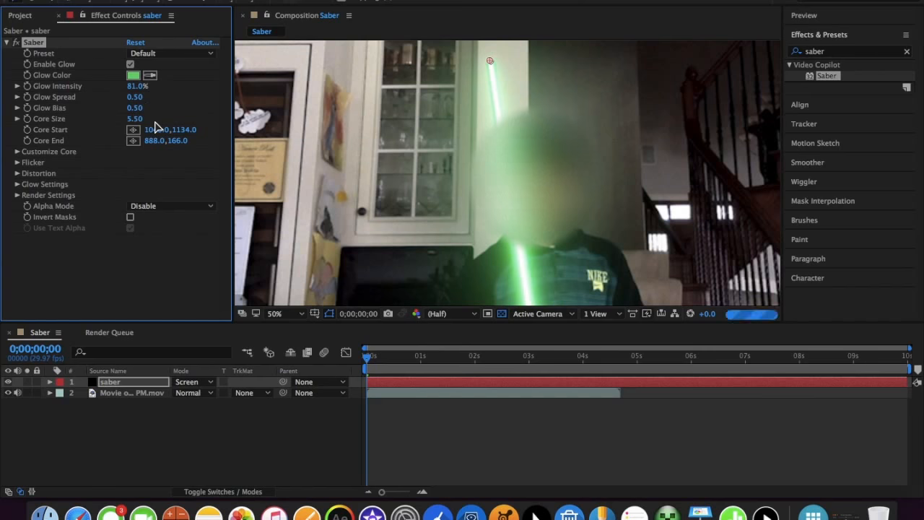
click(143, 121)
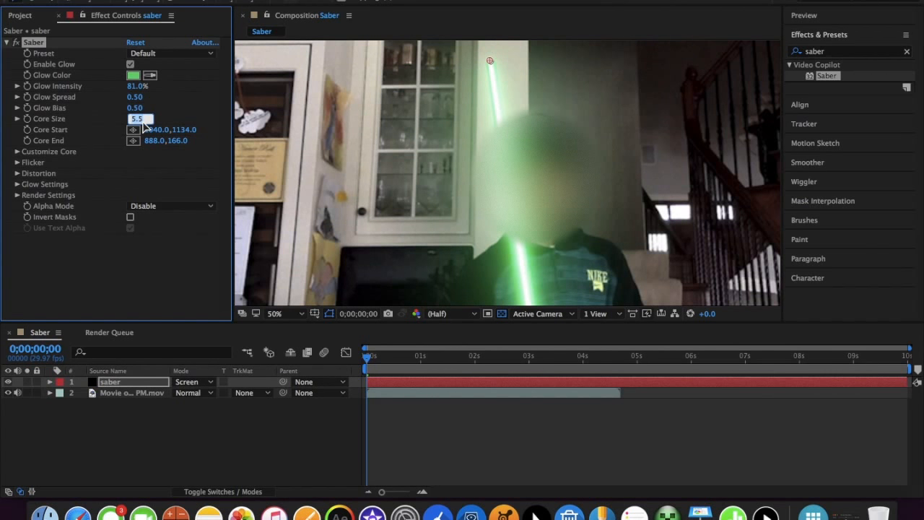
text(7.9)
key(Return)
scroll(388, 251, down, 2)
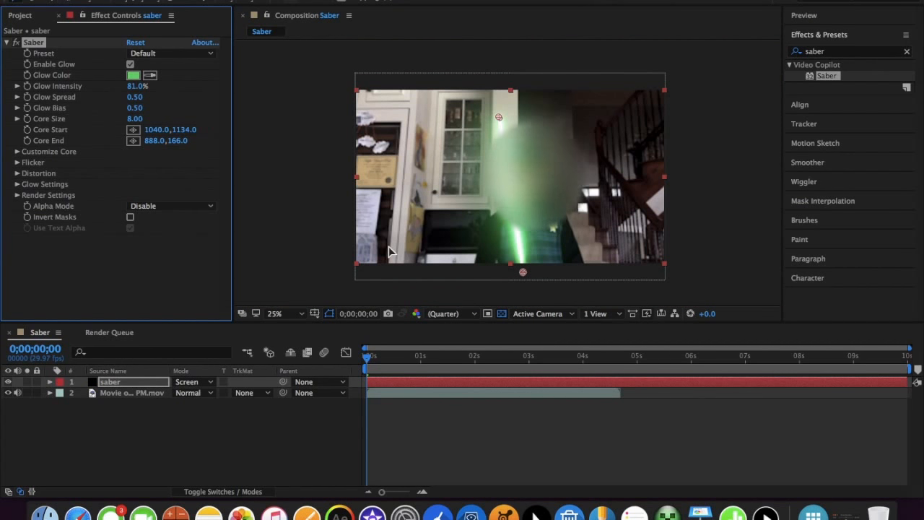
scroll(388, 251, up, 2)
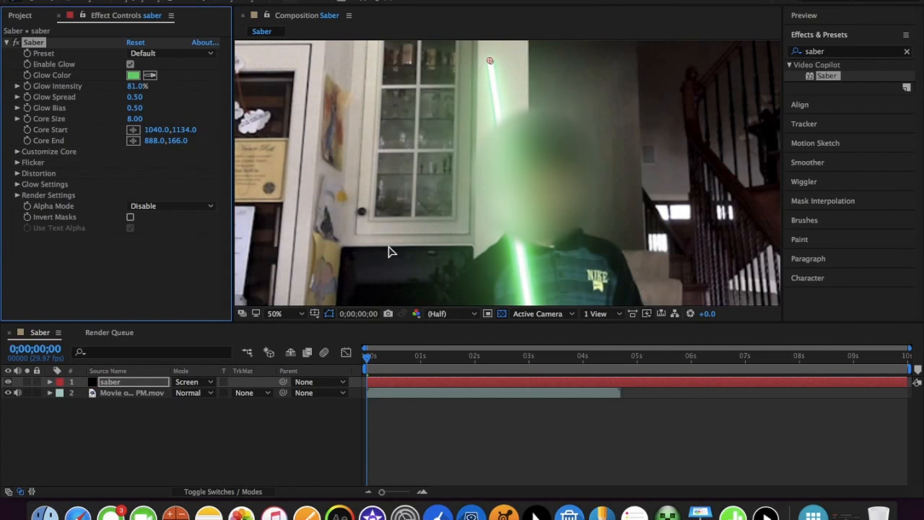
Raise the Saber effect's Glow Intensity to 99% and its Glow Spread to 0.74
click(136, 87)
mouse_move(134, 88)
mouse_down()
mouse_move(145, 86)
mouse_move(134, 96)
mouse_move(154, 101)
mouse_move(138, 93)
mouse_move(145, 98)
mouse_up()
right_click(147, 99)
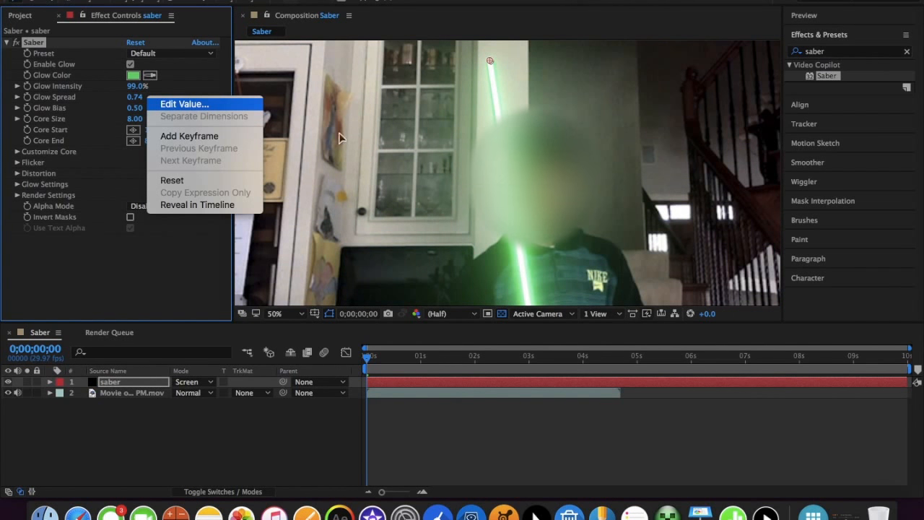
click(362, 144)
Examine the green glow around the saber blade close up and in the full frame, with the layer's handles deselected
scroll(363, 144, down, 6)
scroll(362, 144, up, 4)
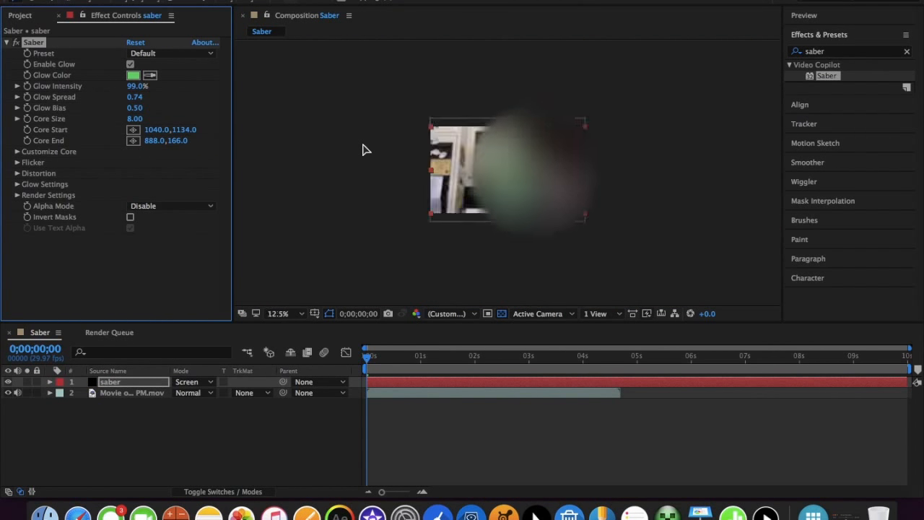
scroll(364, 145, up, 1)
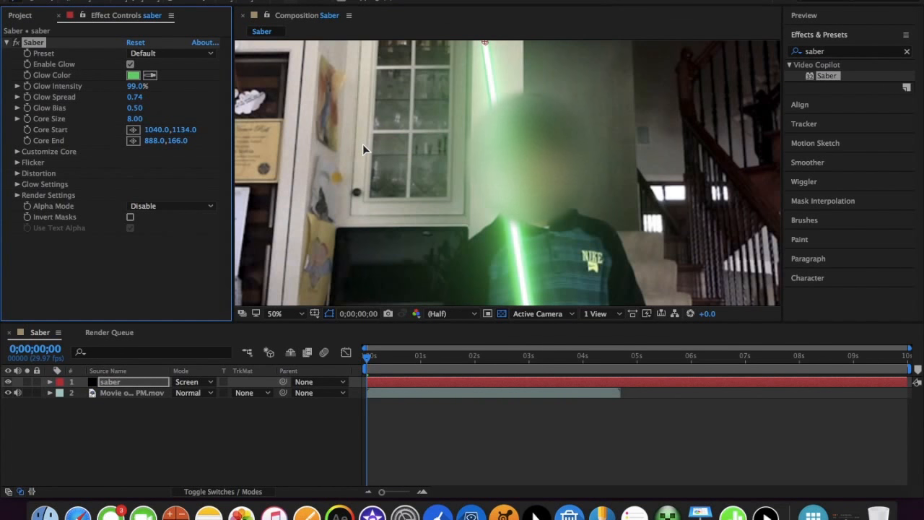
scroll(363, 144, down, 1)
click(325, 160)
scroll(505, 174, up, 2)
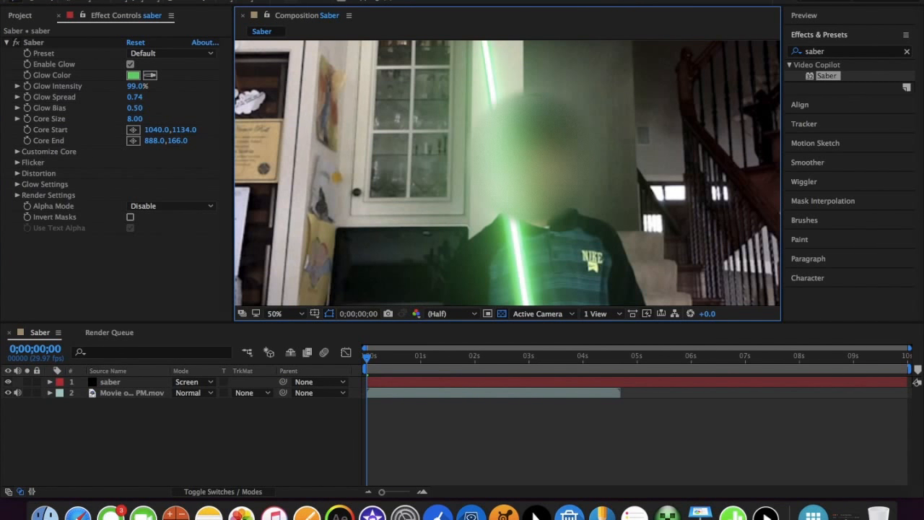
scroll(543, 230, up, 2)
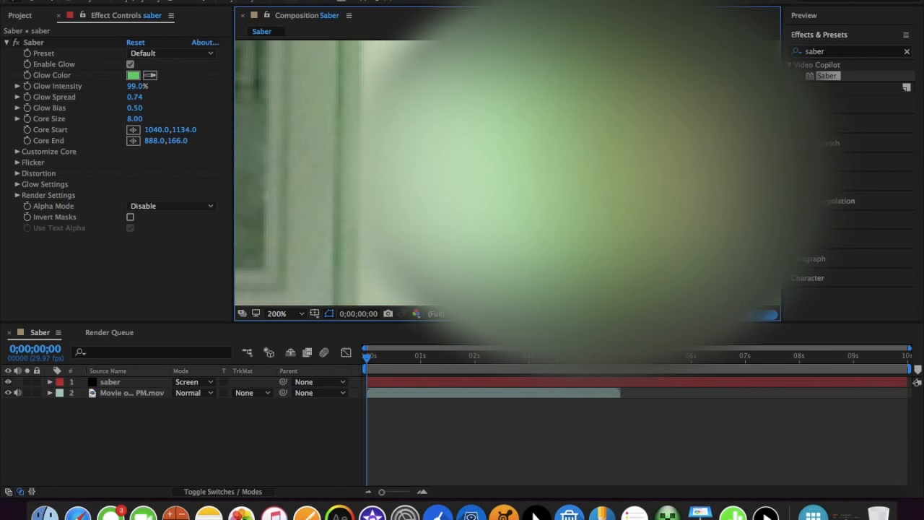
scroll(524, 246, down, 2)
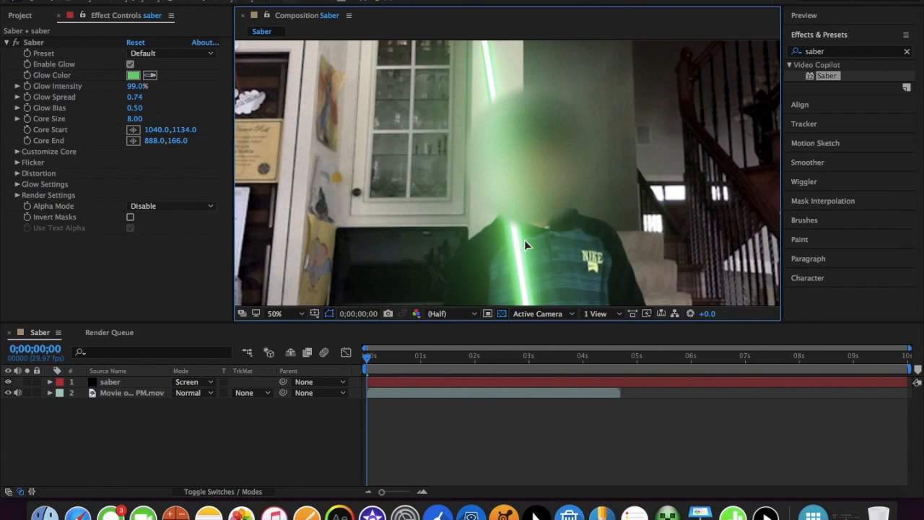
scroll(525, 240, down, 1)
scroll(450, 188, up, 1)
scroll(450, 193, up, 1)
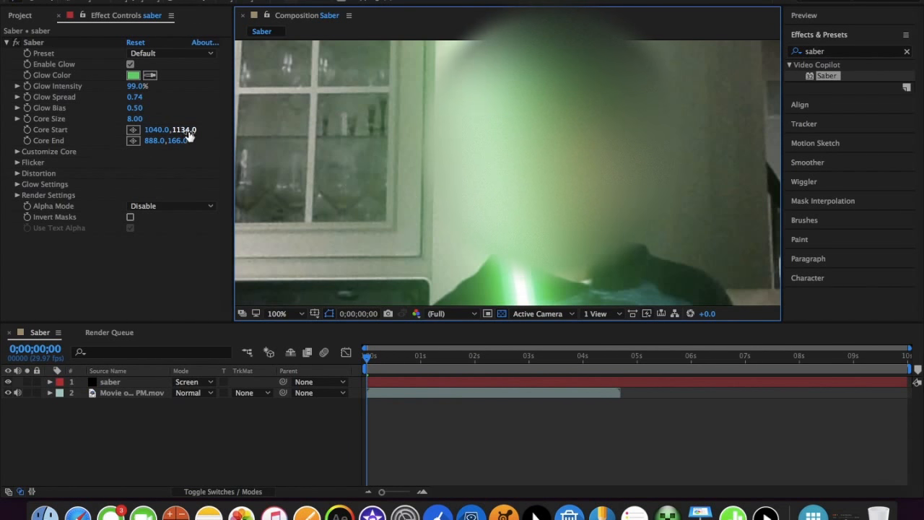
Set the Saber effect's Glow Bias to 0 and raise its Glow Intensity to 172%
scroll(324, 161, down, 1)
click(134, 113)
drag(134, 114, 218, 148)
click(134, 116)
click(133, 110)
text(0)
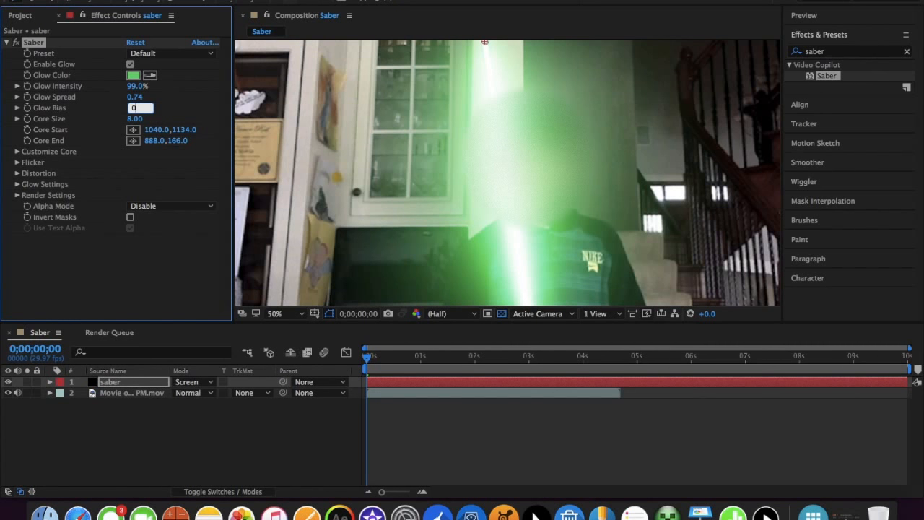
key(Return)
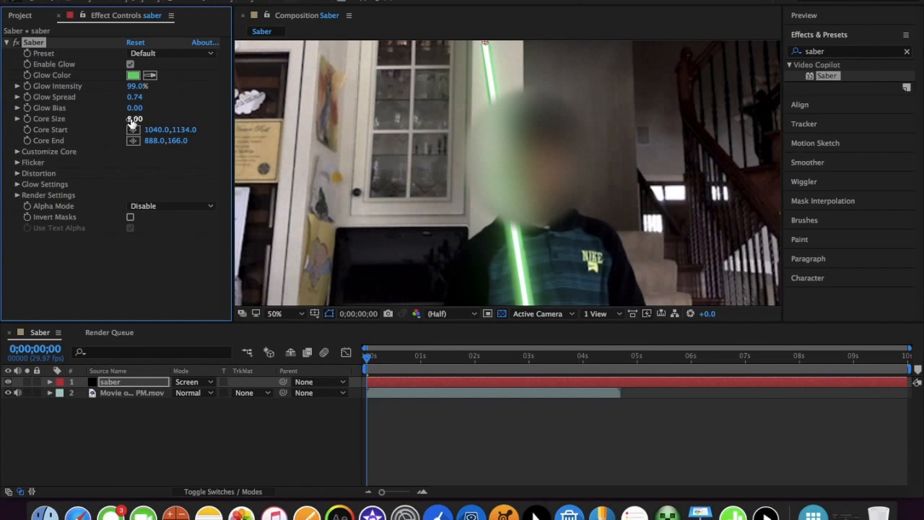
drag(137, 86, 182, 90)
scroll(373, 118, down, 2)
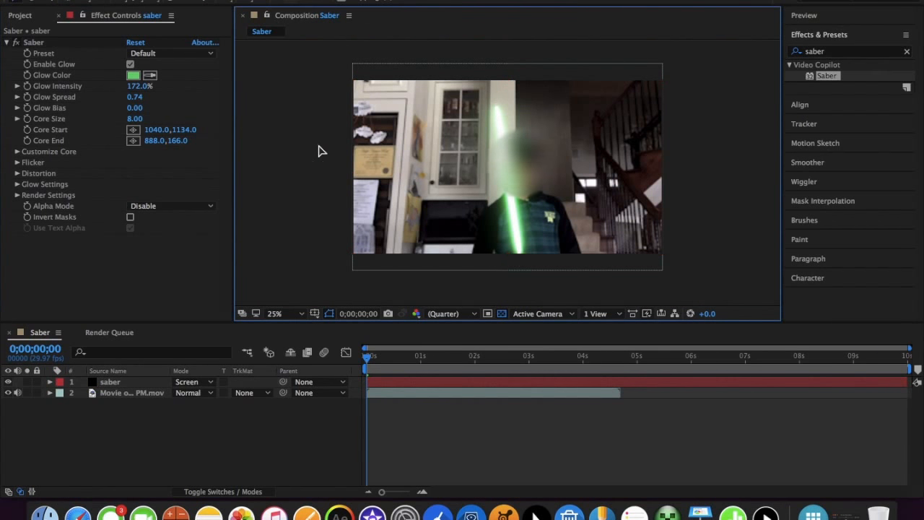
Move the Saber effect's Core Start point below the frame to 1064.0,1222.0, in line with the held stick
right_click(499, 167)
click(499, 167)
scroll(499, 167, up, 2)
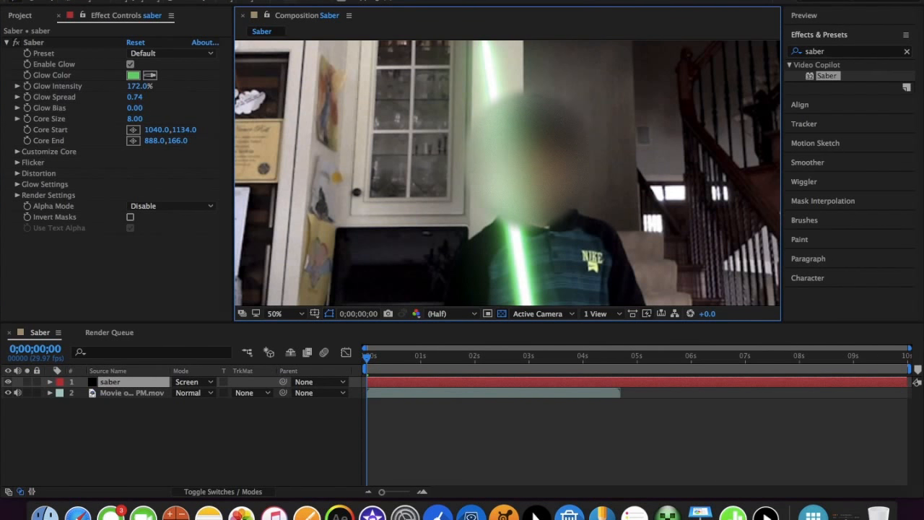
click(66, 42)
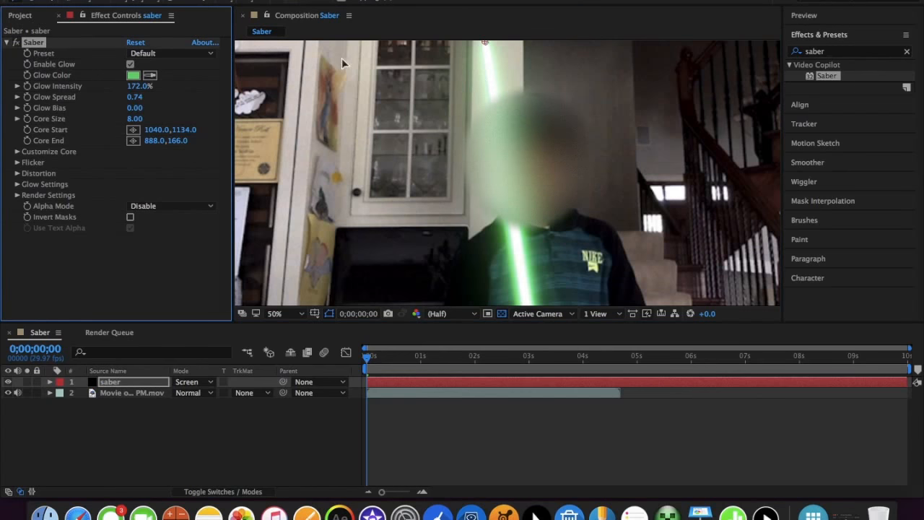
scroll(545, 88, down, 4)
drag(514, 216, 516, 222)
scroll(516, 222, up, 1)
scroll(516, 223, down, 1)
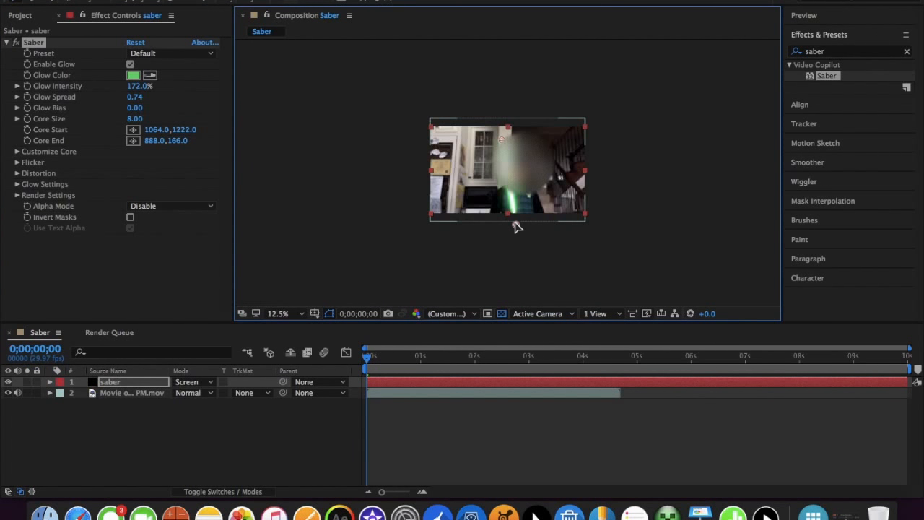
Examine the saber blade's alignment and tip up close and in the full frame, with the effect's handles deselected
scroll(515, 222, up, 2)
scroll(515, 222, up, 1)
scroll(515, 223, down, 1)
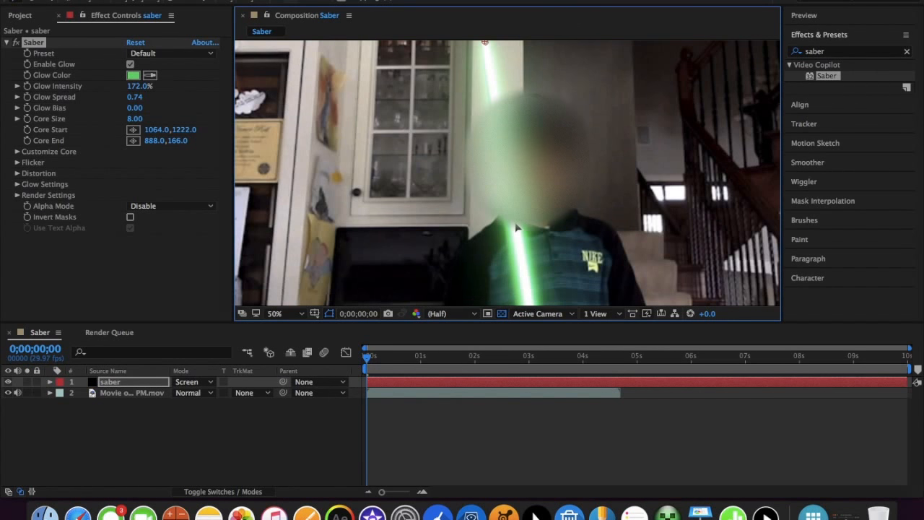
scroll(516, 228, down, 1)
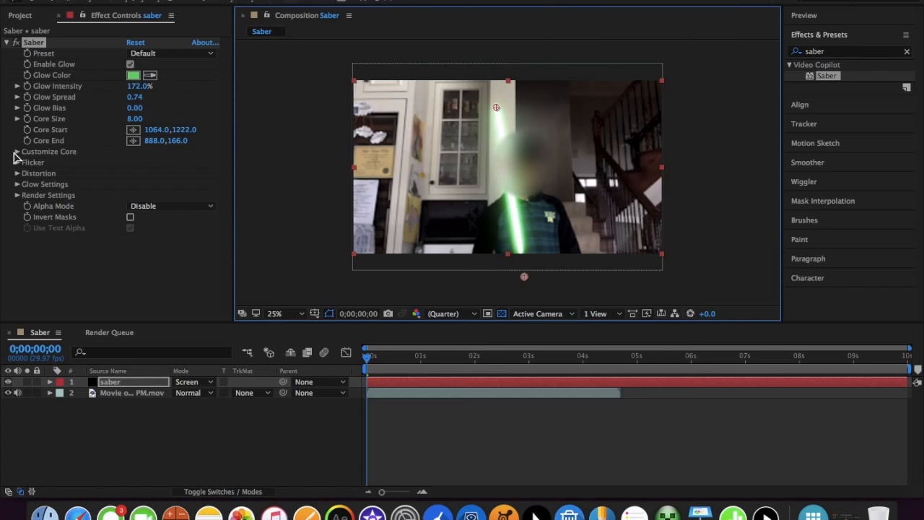
click(283, 215)
scroll(499, 120, up, 1)
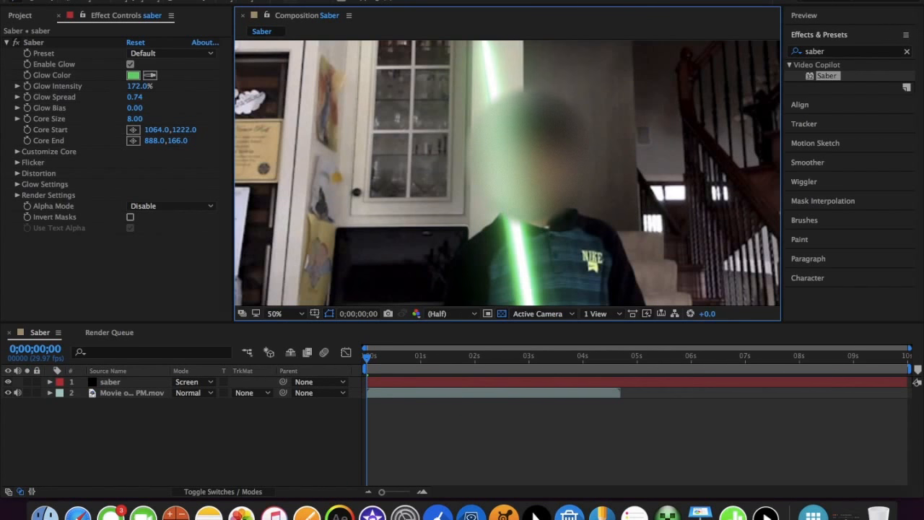
drag(500, 121, 499, 165)
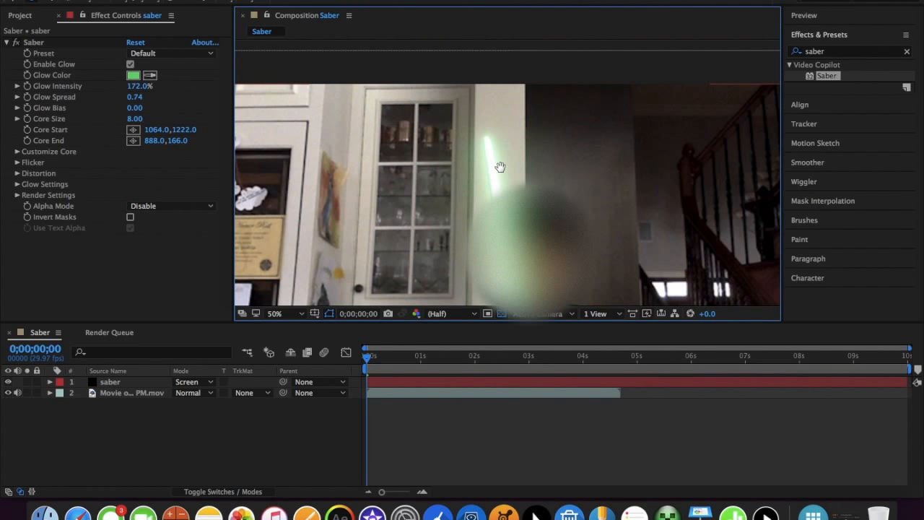
drag(478, 209, 478, 167)
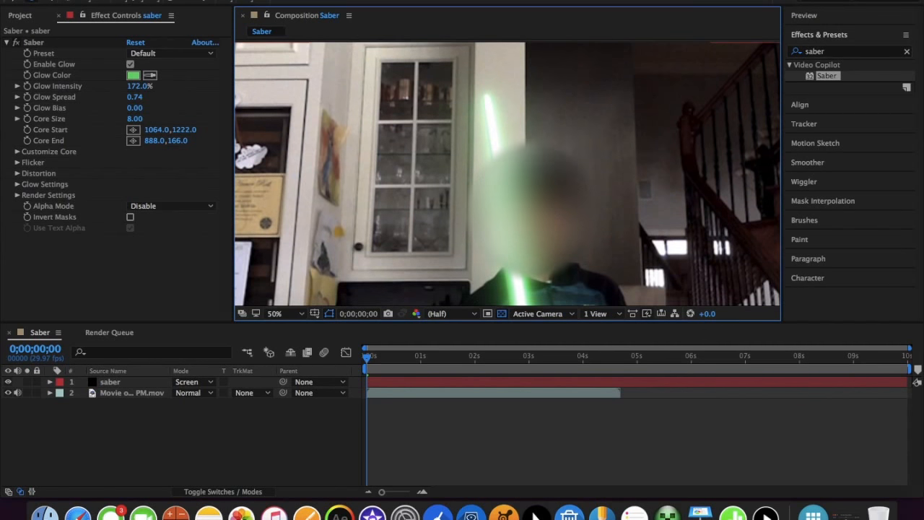
In the Saber effect's Customize Core settings, set Start Roundness to 0 and End Roundness to 2, and inspect the blade tip
click(18, 152)
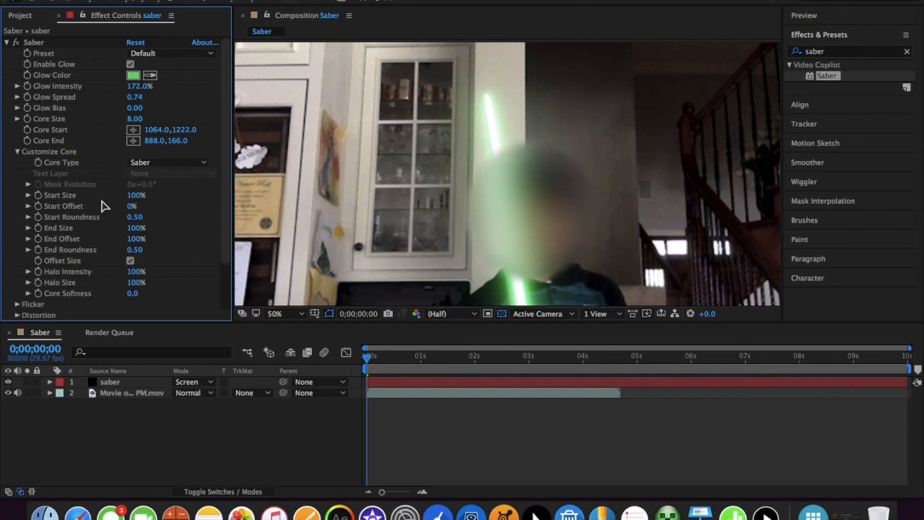
click(130, 218)
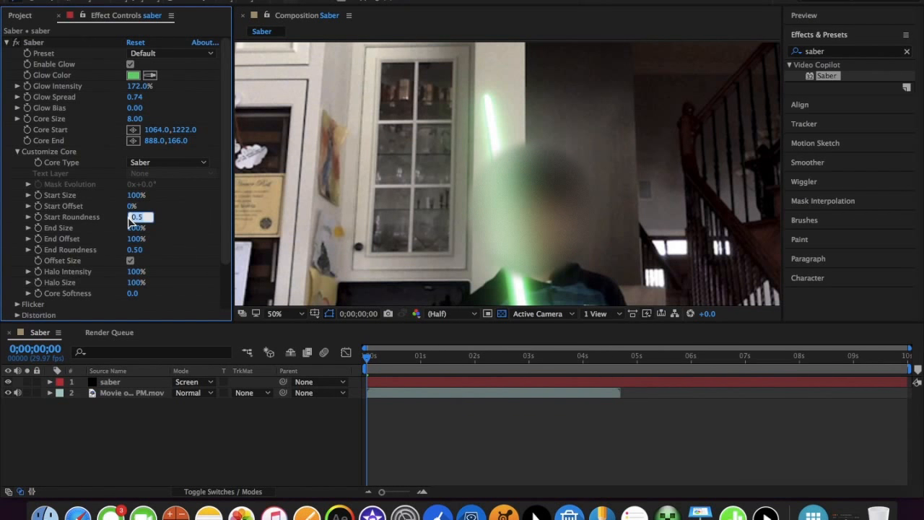
key(Return)
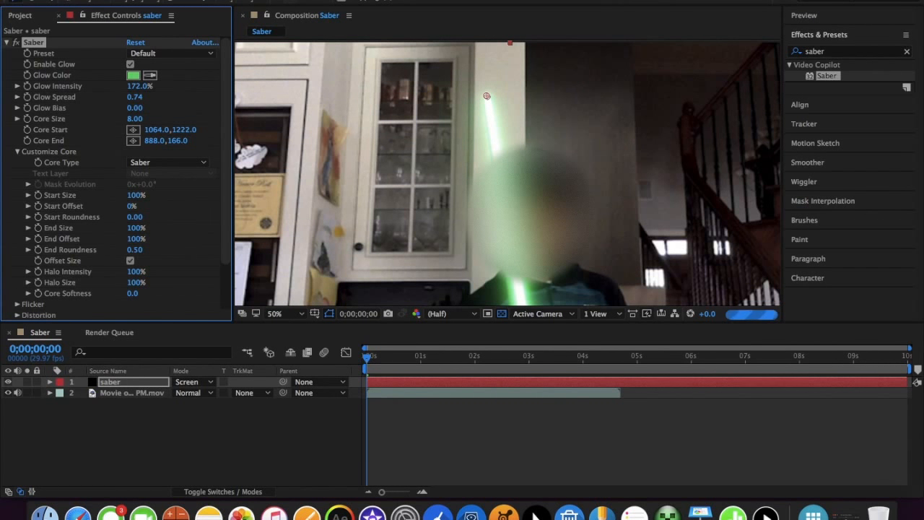
click(138, 250)
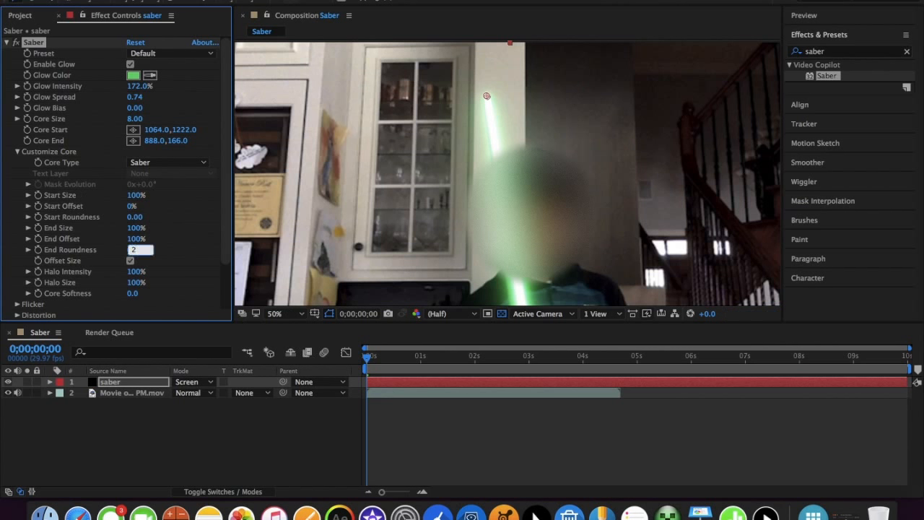
click(221, 474)
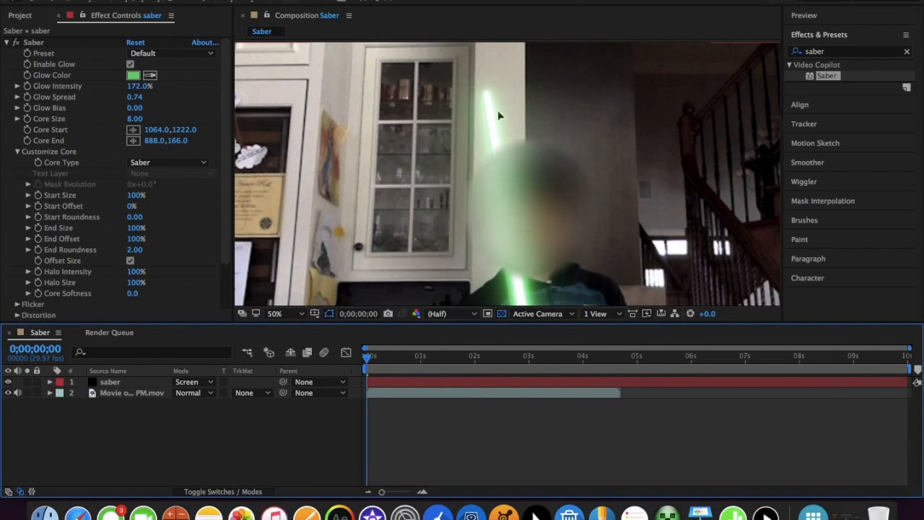
scroll(490, 146, down, 2)
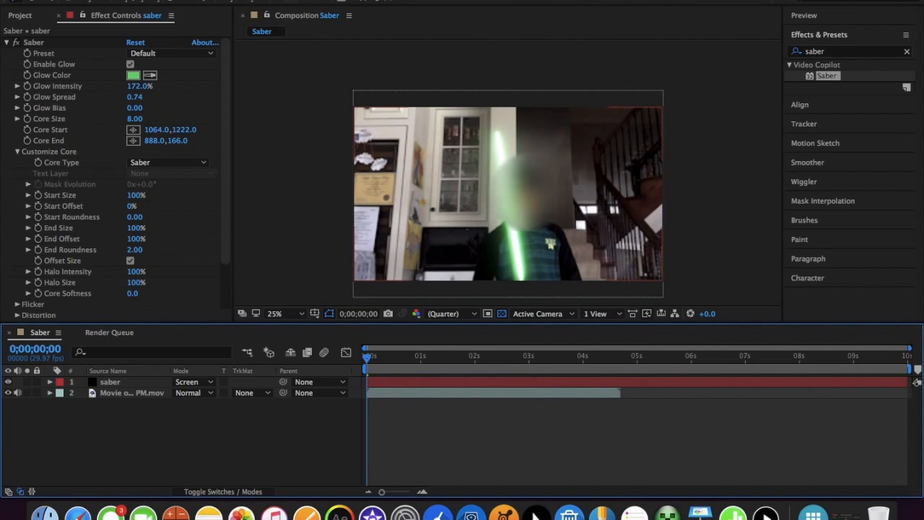
scroll(490, 148, up, 2)
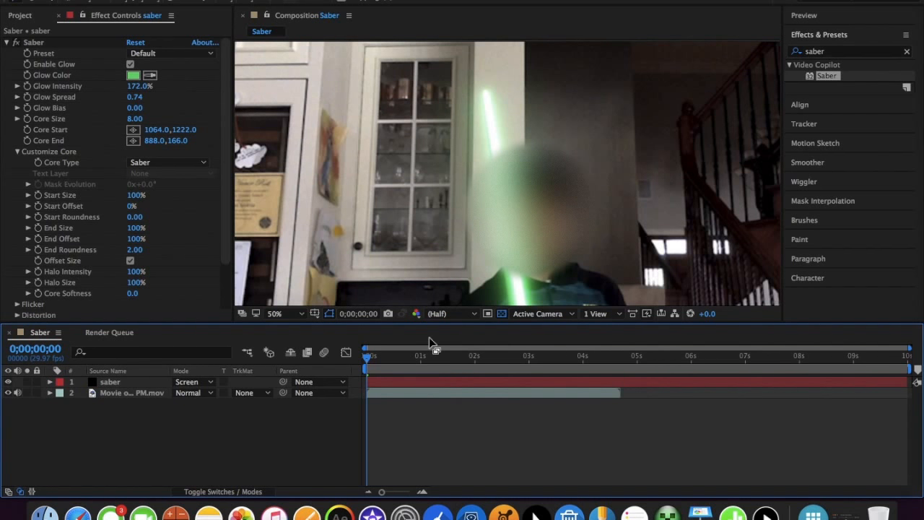
Fit the composition in the viewer, preview the opening frames to compare blade and stick, and return to 0;00;00;00
click(278, 314)
click(268, 293)
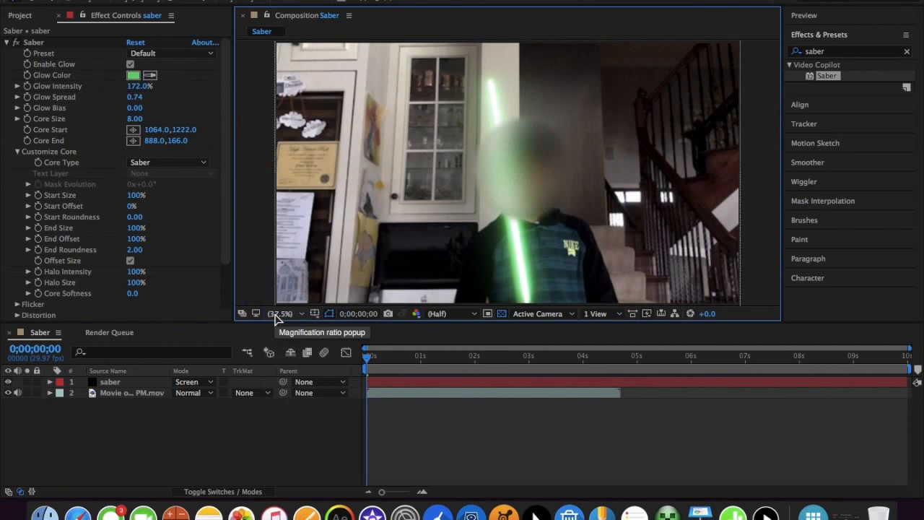
key(space)
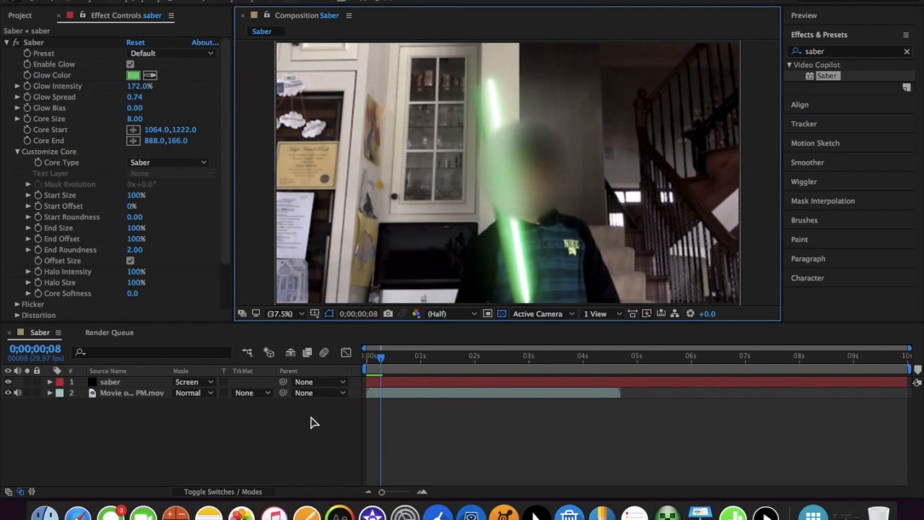
key(Page_Up)
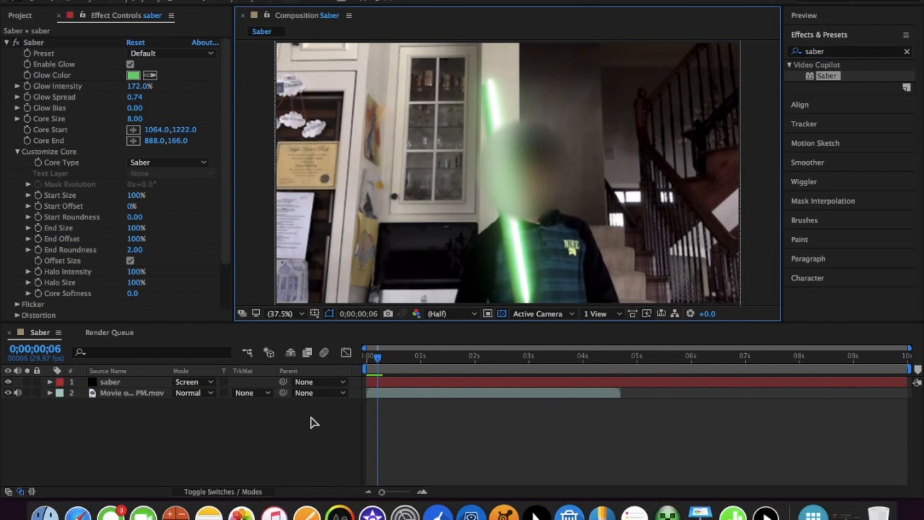
key(Page_Up)
key(Page_Up)
key(Page_Up)
key(Page_Up)
key(Page_Up)
key(Page_Up)
key(Page_Up)
key(Page_Up)
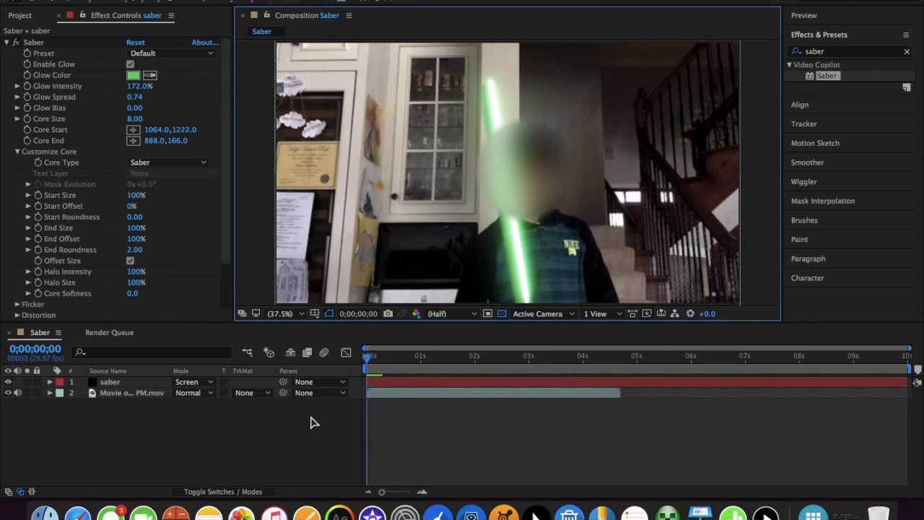
click(369, 356)
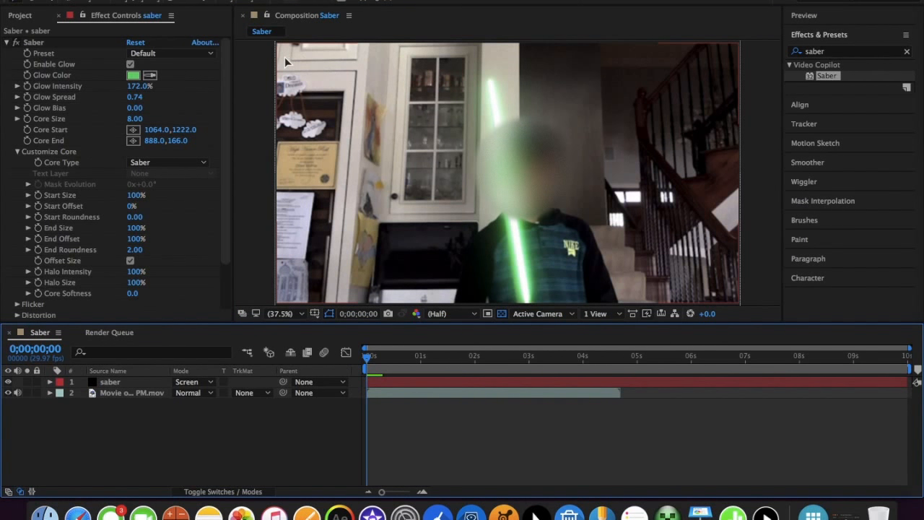
Enable keyframing for the Saber effect's Core Start and Core End at the first frame, and hide the saber layer
click(33, 43)
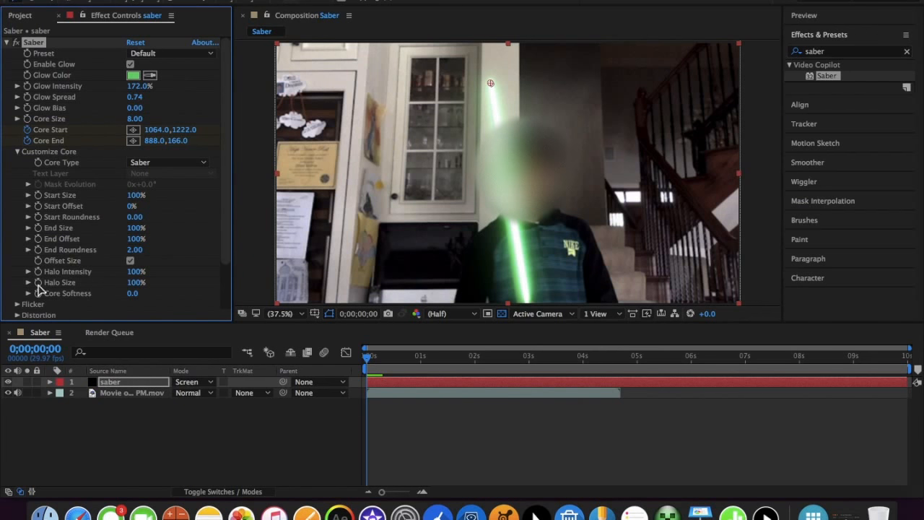
click(8, 382)
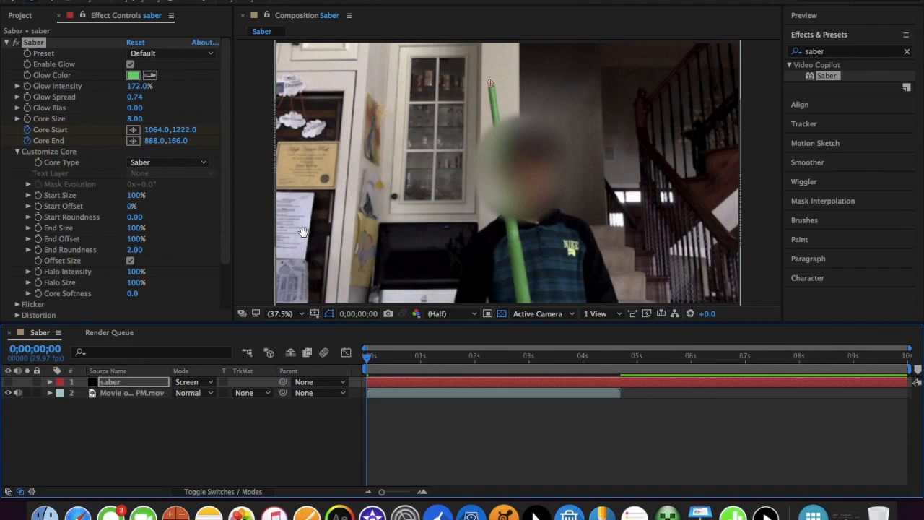
Align the Core End point with the tip of the green stick at 888.0,166.5 on the first frame
drag(437, 196, 387, 158)
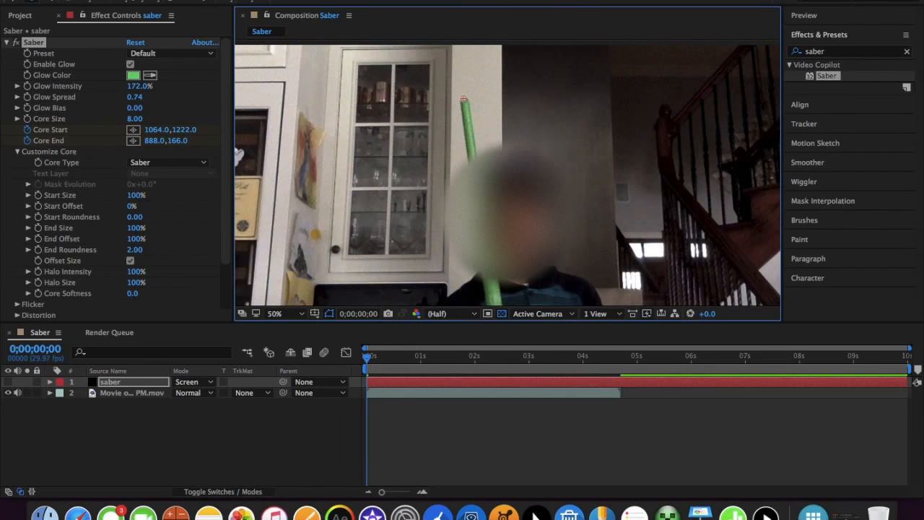
key(period)
drag(421, 79, 452, 201)
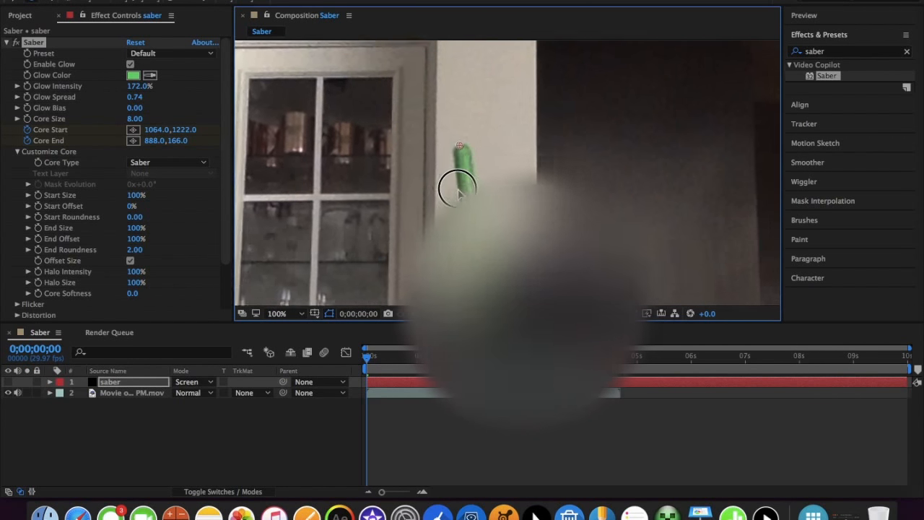
key(period)
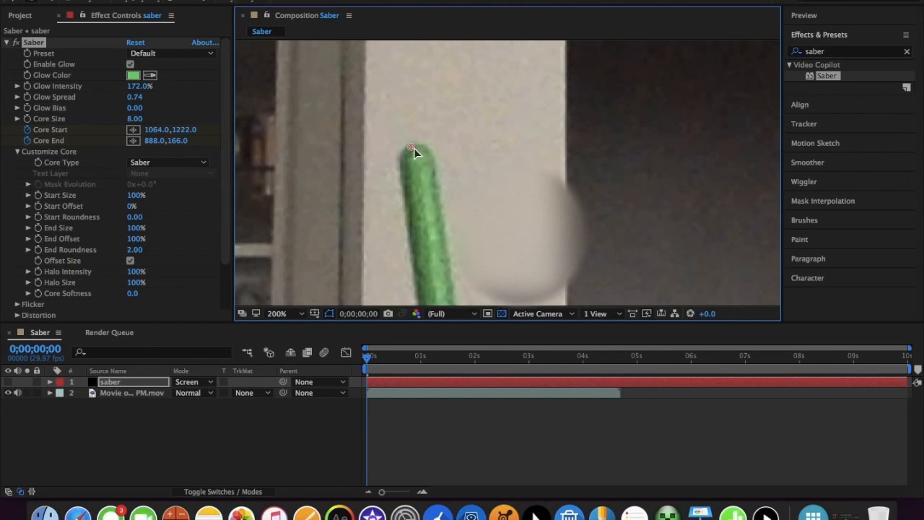
drag(414, 151, 508, 118)
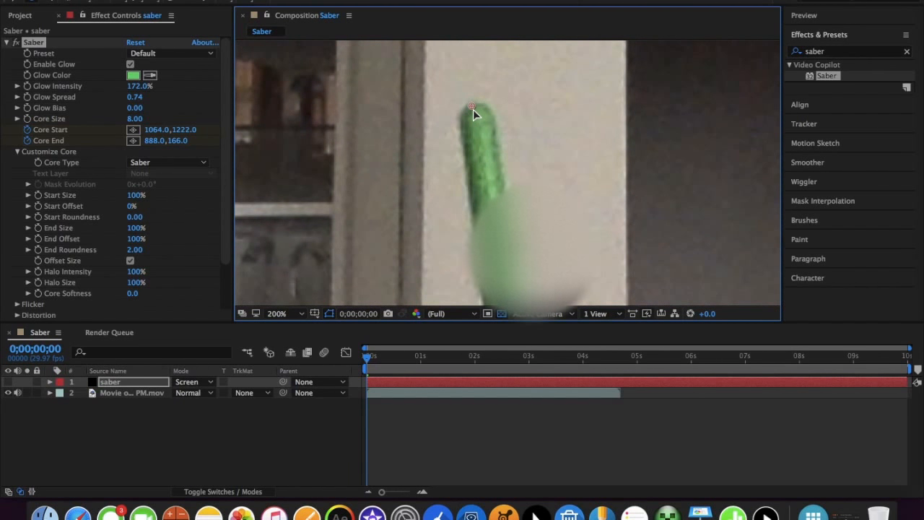
click(473, 110)
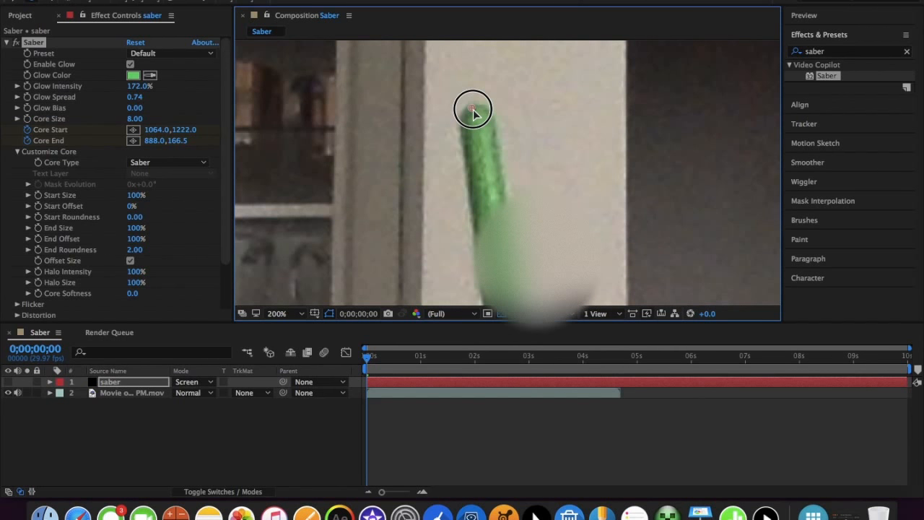
Move the Core Start point to 1044.0,1098.0, where the stick meets the footage's lower edge on the first frame
key(comma)
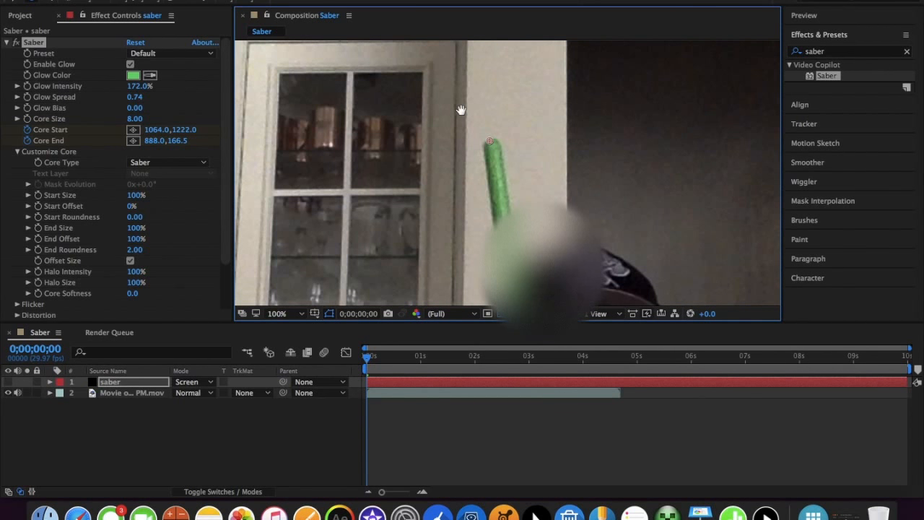
scroll(462, 110, down, 1)
drag(565, 273, 550, 229)
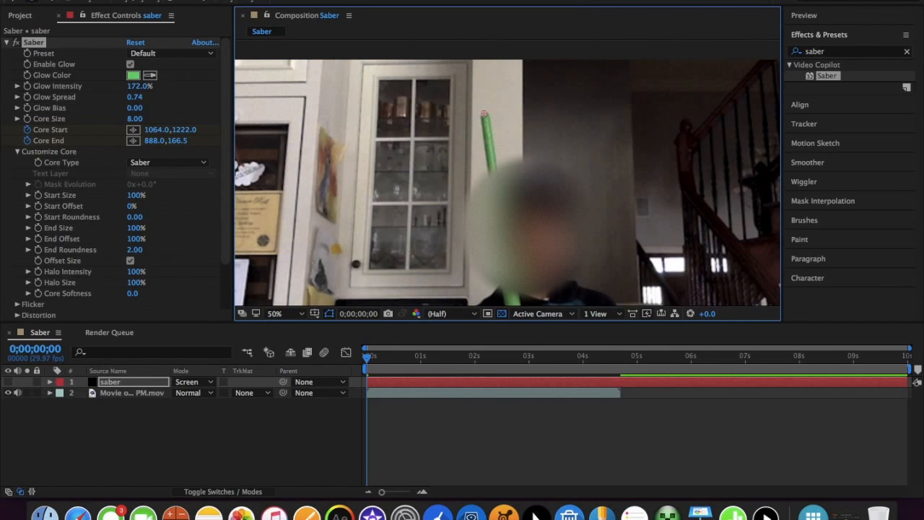
key(comma)
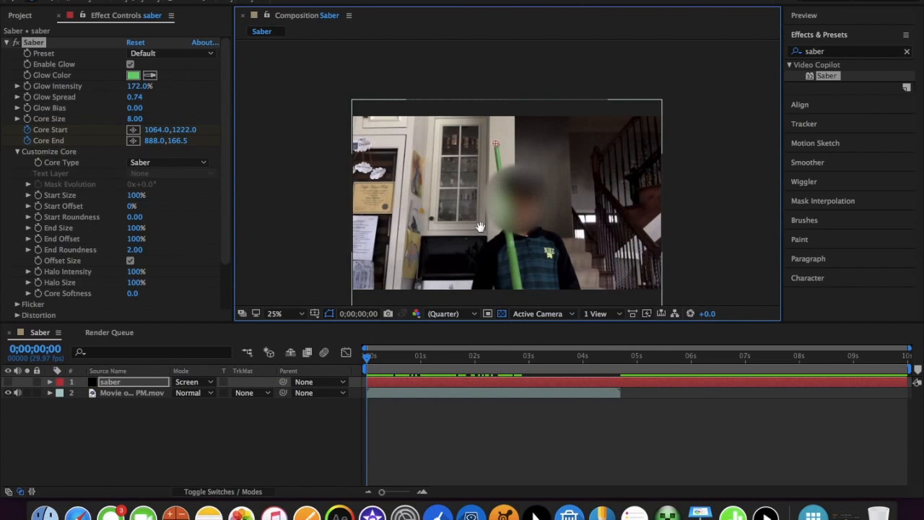
drag(480, 227, 455, 175)
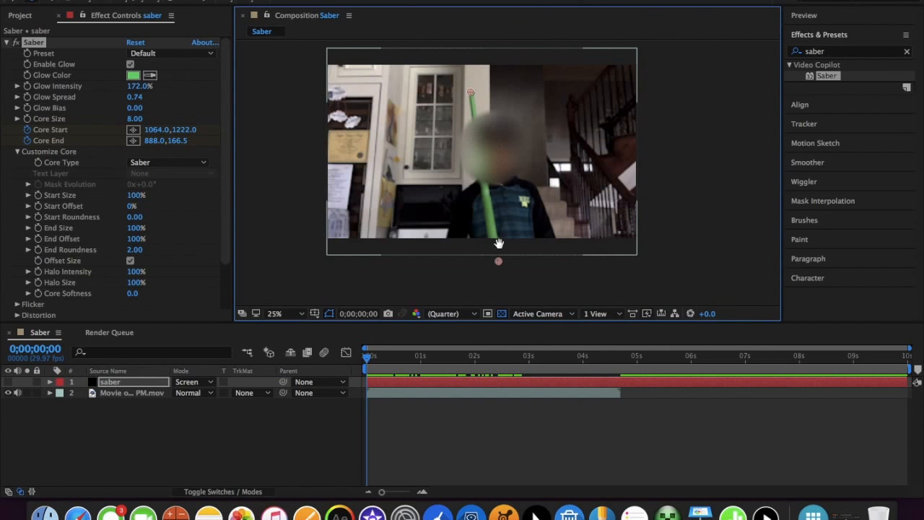
drag(499, 263, 495, 241)
At 0;00;00;08, keyframe the saber's Core End at 824.0,194.5 and Core Start at 1032.0,1098.0 to match the stick
key(Page_Down)
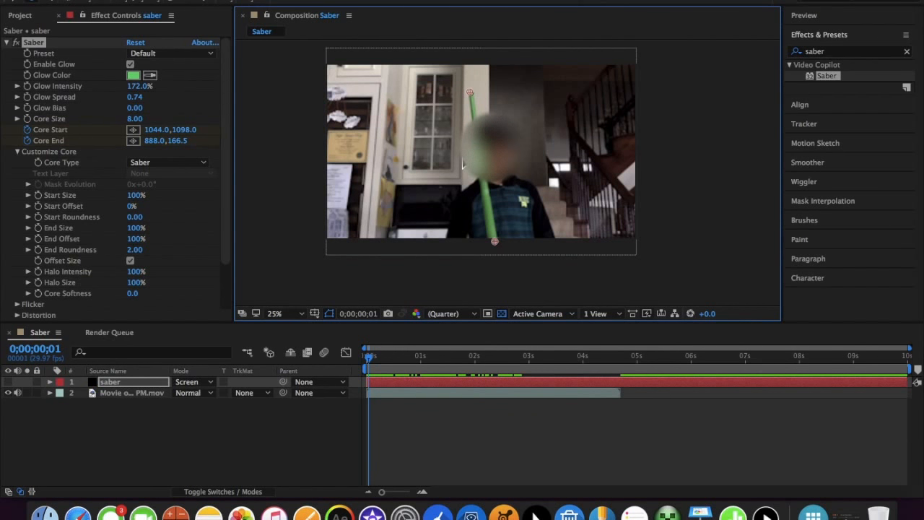
key(Page_Down)
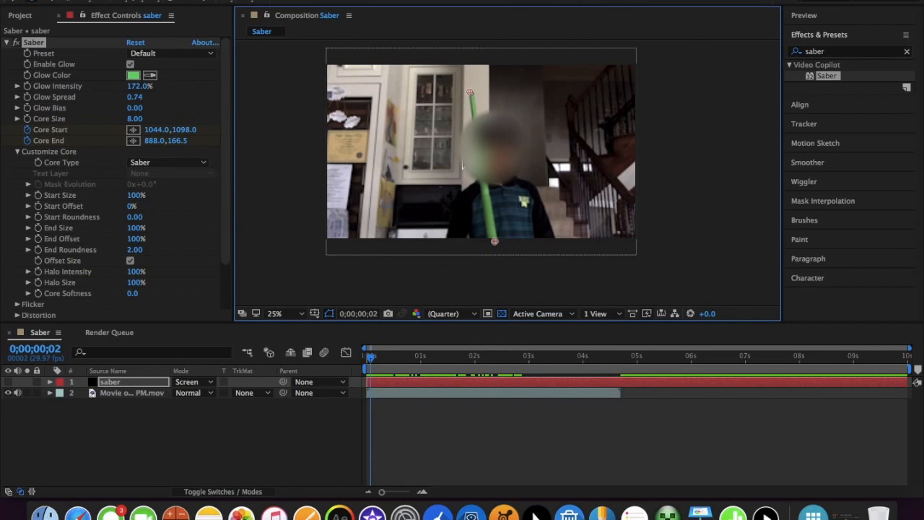
key(Page_Down)
key(Page_Down)
key(Page_Down)
key(Page_Down)
key(Page_Down)
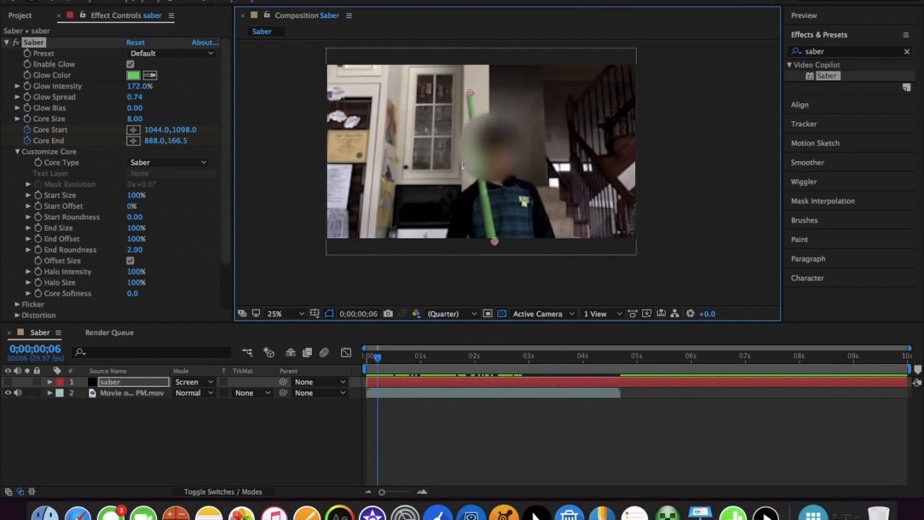
key(Page_Down)
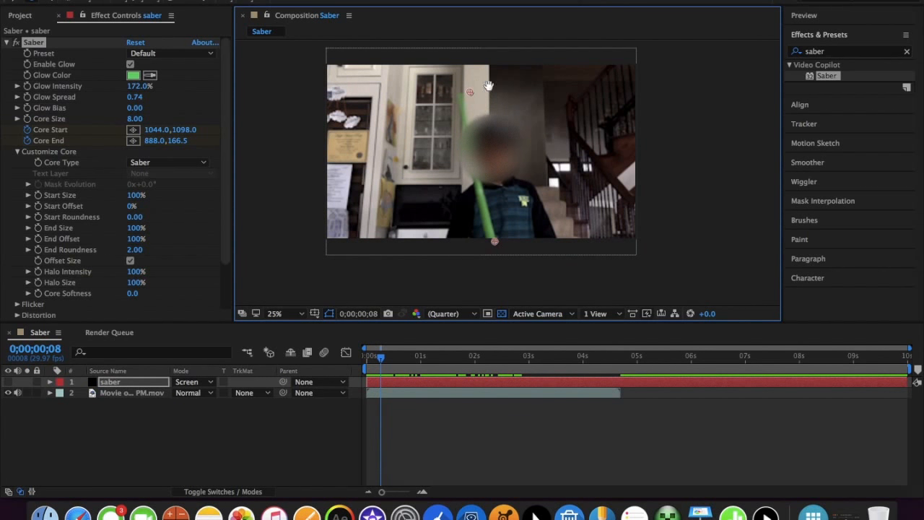
drag(470, 91, 459, 96)
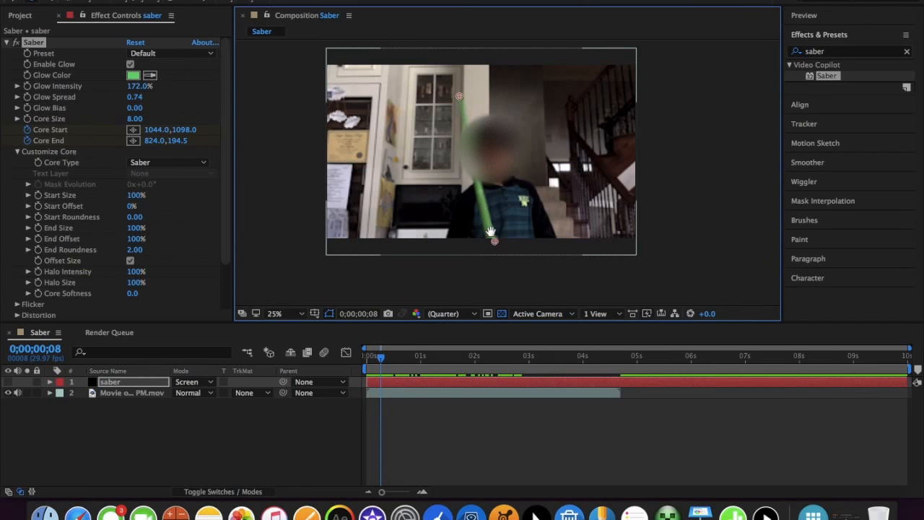
drag(496, 239, 492, 239)
At 0;00;00;12, keyframe Core End at 568.0,242.5 and Core Start at 1008.0,1018.0 along the swinging stick
key(Page_Down)
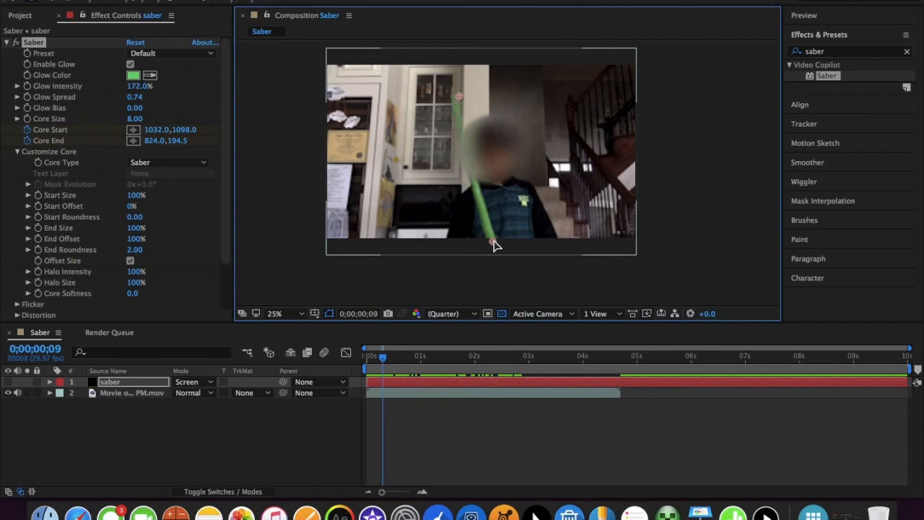
key(Page_Down)
key(Page_Down)
key(Page_Down)
drag(464, 94, 418, 104)
drag(492, 244, 491, 231)
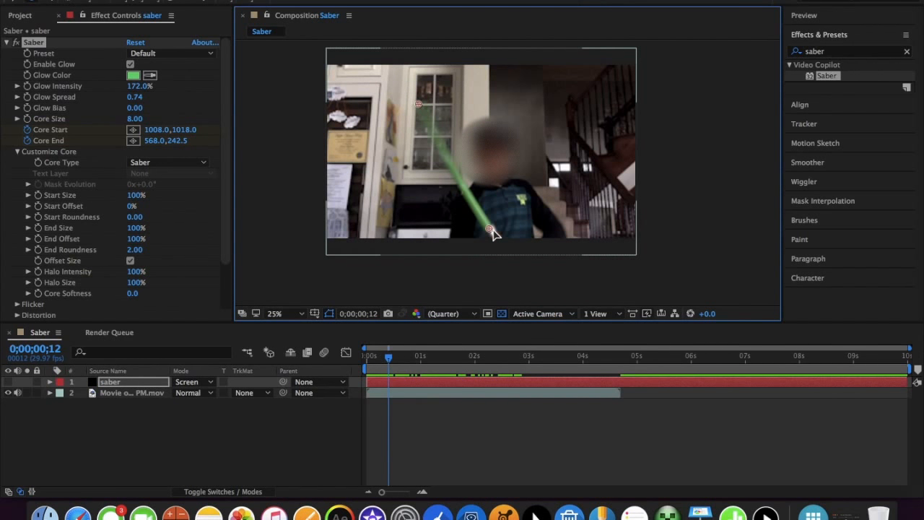
Go back to 0;00;00;10 and correct Core End and Core Start so both points sit on the stick
key(Page_Up)
key(Page_Up)
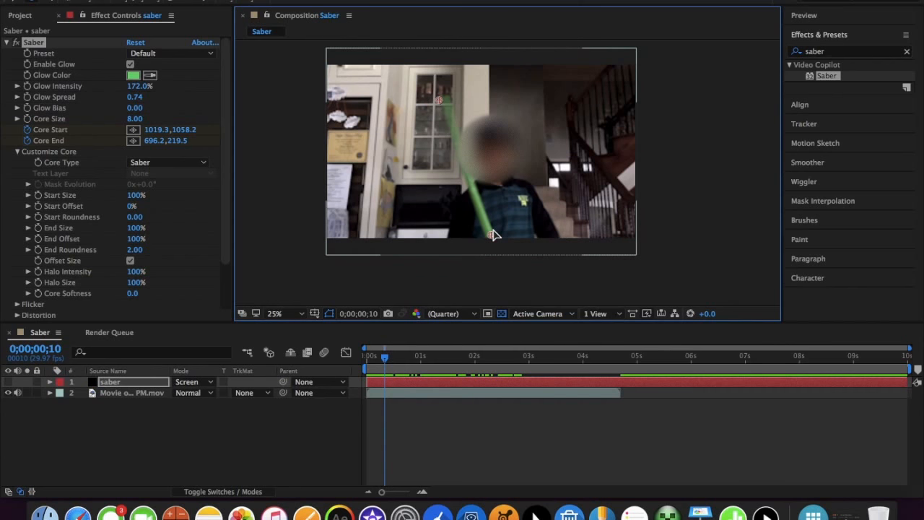
drag(443, 107, 448, 107)
drag(490, 236, 488, 233)
At 0;00;00;13, move Core End to 464.0,278.5 and Core Start to 1004.0,970.0, and shorten the work area to about 5 seconds
key(Page_Down)
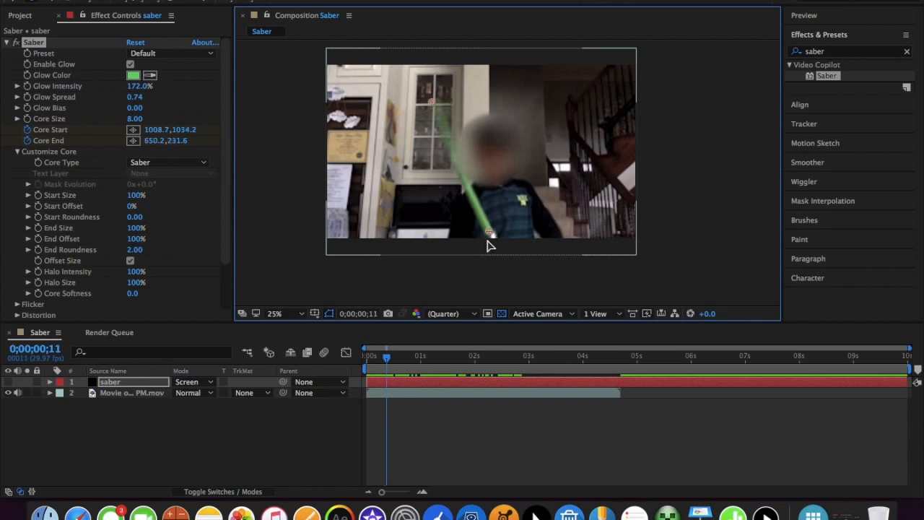
key(Page_Down)
key(Page_Down)
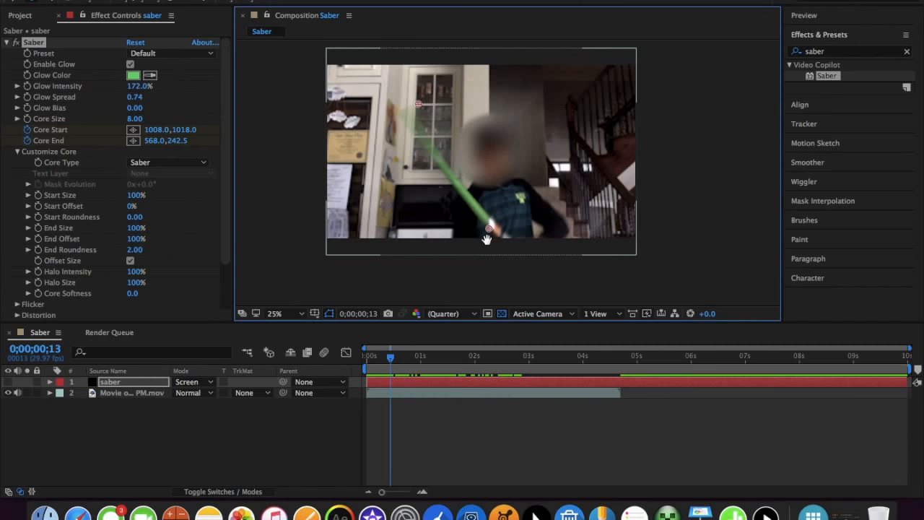
drag(422, 106, 406, 116)
drag(489, 228, 490, 220)
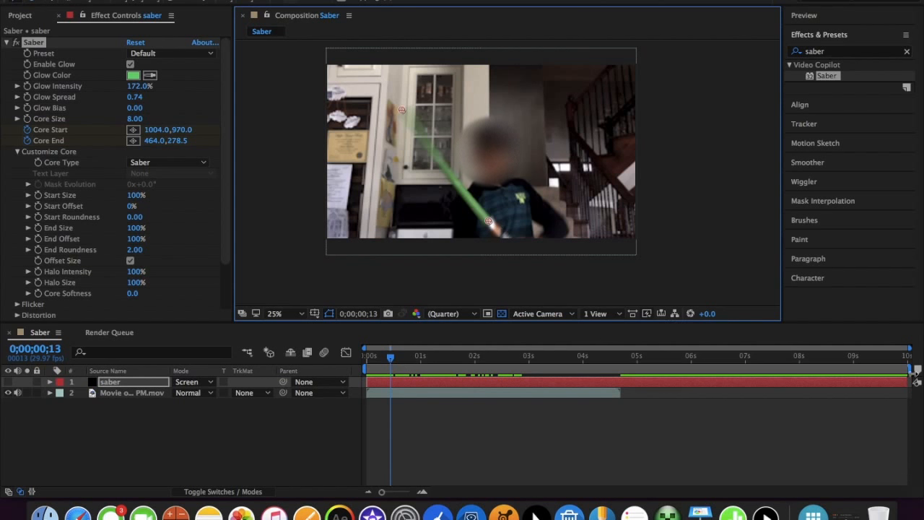
mouse_move(914, 369)
mouse_down()
mouse_move(804, 377)
mouse_move(586, 419)
mouse_move(643, 403)
mouse_up()
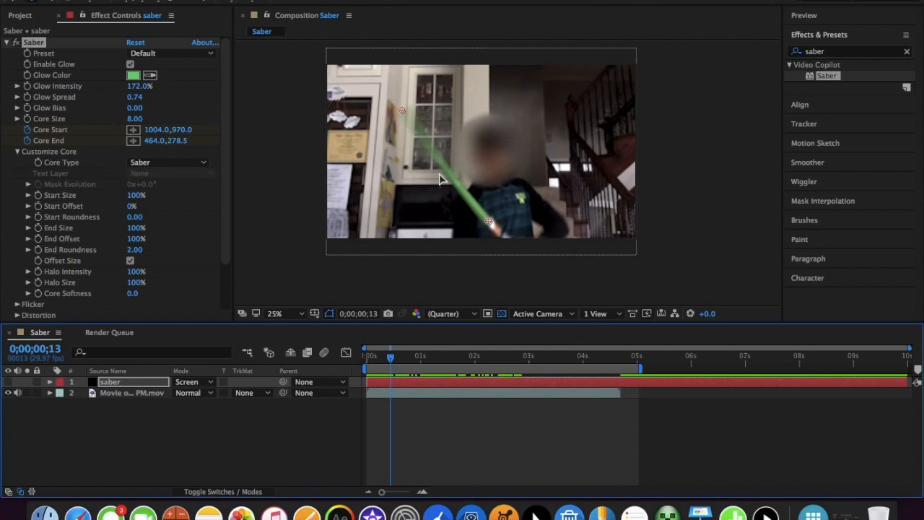
Keyframe the saber's end points frame by frame from 0;00;00;14, starting with Core End at 396.0,338.5, to follow the blurred stick
key(Page_Down)
drag(403, 109, 390, 125)
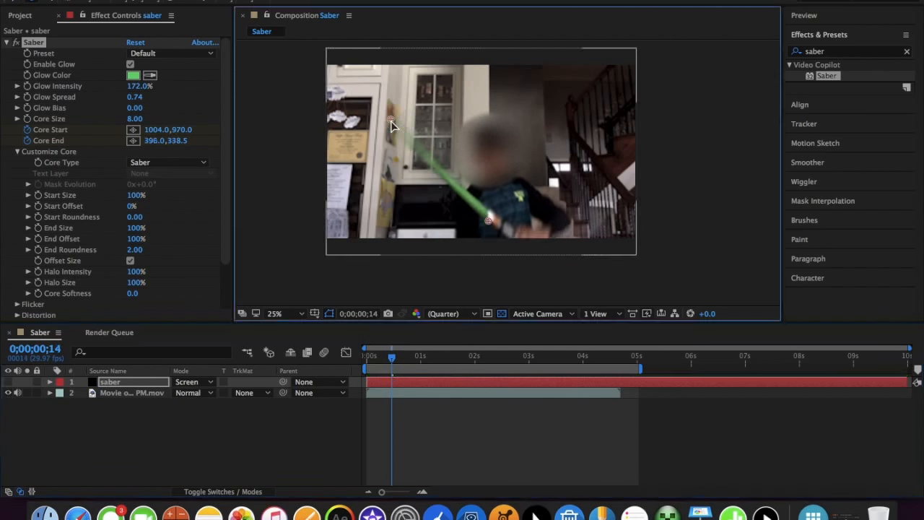
drag(488, 220, 484, 211)
key(Page_Down)
drag(391, 119, 387, 131)
key(Page_Down)
drag(485, 206, 535, 208)
Advance frame by frame past the one-second mark, repositioning the saber's end points wherever the stick has moved
key(Page_Down)
key(Page_Down)
key(Page_Down)
key(Page_Down)
key(Page_Down)
key(Page_Down)
Continue keyframing Core Start and Core End on the held stick through the frames leading up to the two-second mark
key(Page_Down)
key(Page_Down)
key(Page_Down)
key(Page_Down)
key(Page_Down)
Keyframe the end points up to 0;00;02;02, with Core End at 28.0,1042.5 and Core Start at about 452.0,926.0, and save the project
key(Page_Down)
key(Page_Down)
key(Page_Down)
key(Page_Down)
key(Page_Down)
key(Page_Down)
drag(552, 75, 573, 82)
key(Page_Down)
key(Page_Down)
key(Page_Down)
key(Page_Down)
drag(530, 191, 456, 170)
key(Page_Down)
key(Page_Down)
key(Page_Down)
key(Page_Down)
key(Page_Down)
key(Page_Down)
key(Page_Down)
key(Page_Down)
drag(382, 74, 373, 236)
key(Page_Down)
key(Page_Down)
key(Page_Down)
key(Page_Down)
key(Page_Down)
key(Page_Down)
key(Page_Down)
drag(486, 152, 520, 179)
key(Page_Down)
key(Page_Down)
key(Page_Down)
key(Page_Down)
key(Page_Down)
drag(540, 90, 289, 259)
key(Page_Down)
key(Page_Down)
key(Page_Down)
key(Page_Down)
key(Page_Down)
drag(370, 241, 367, 243)
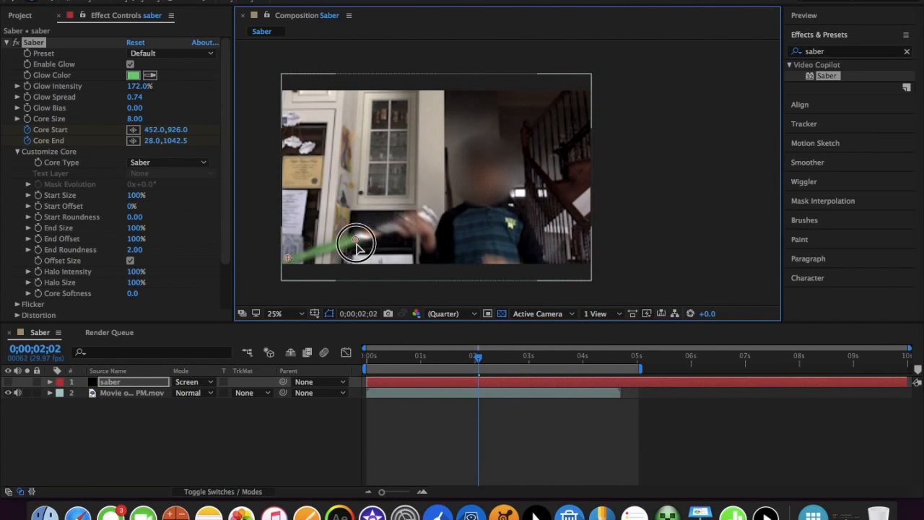
key(Page_Down)
key(ctrl+s)
Limit the work area to just over 2 seconds, and make the saber layer visible again at the first frame
drag(481, 355, 367, 357)
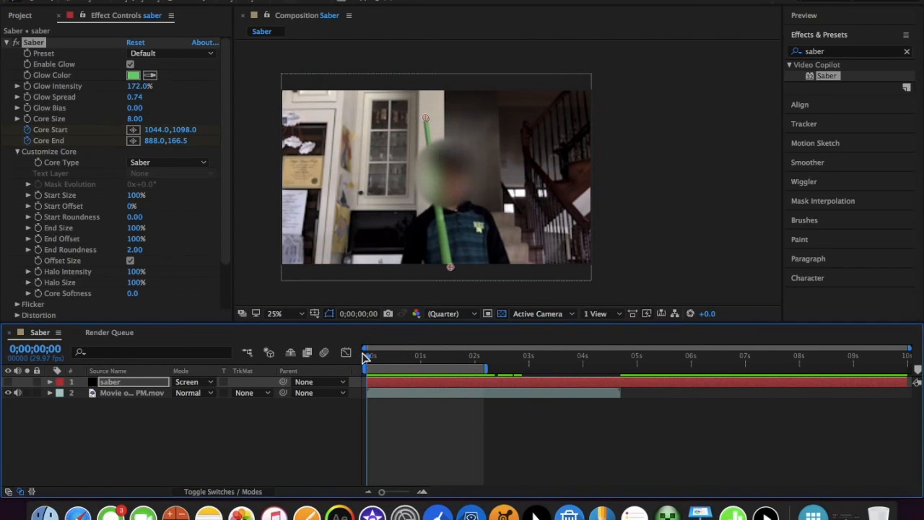
click(11, 383)
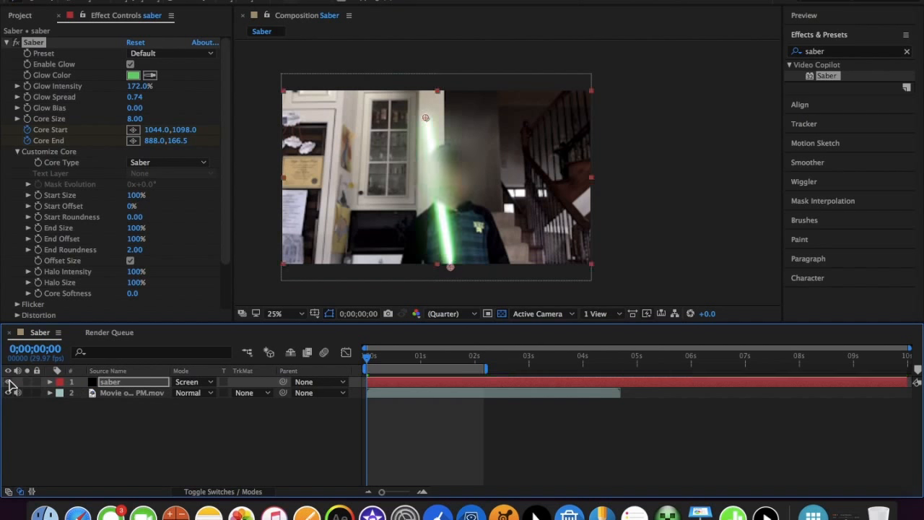
click(631, 244)
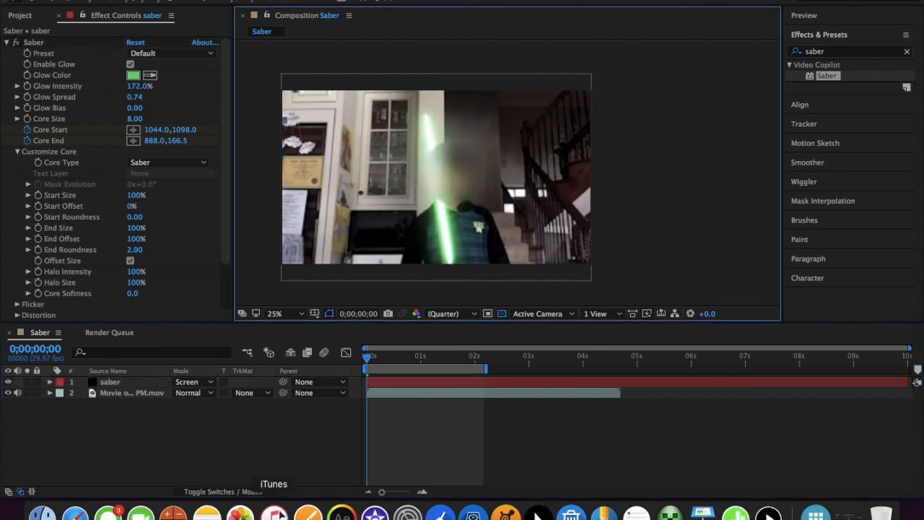
Preview the keyframed saber over the footage from the first frame and save the project
click(370, 363)
key(space)
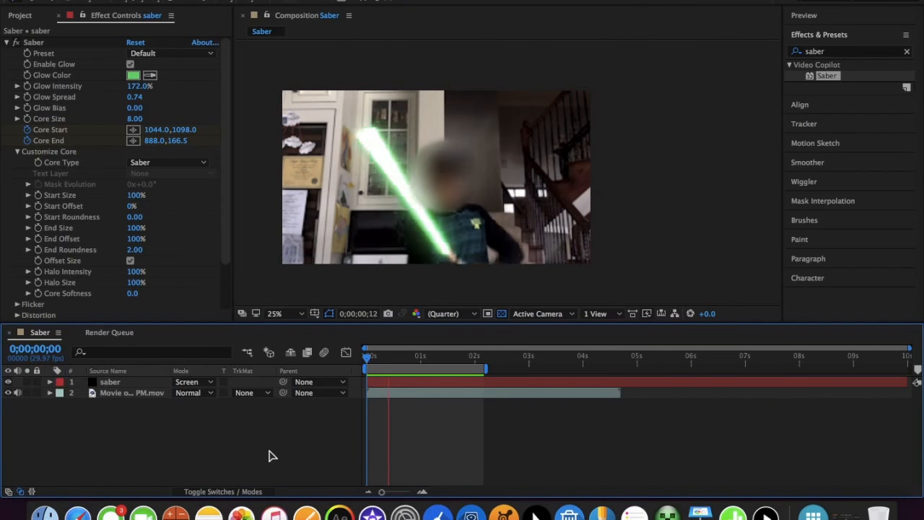
key(super+s)
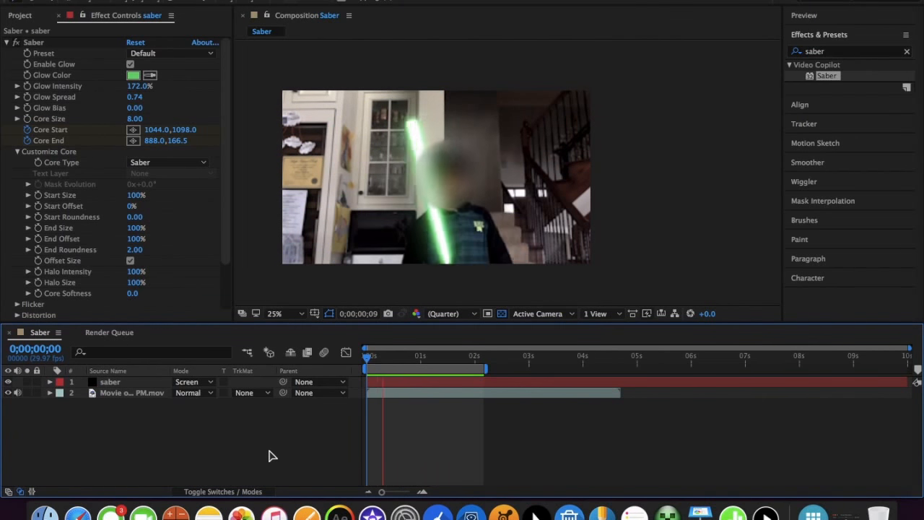